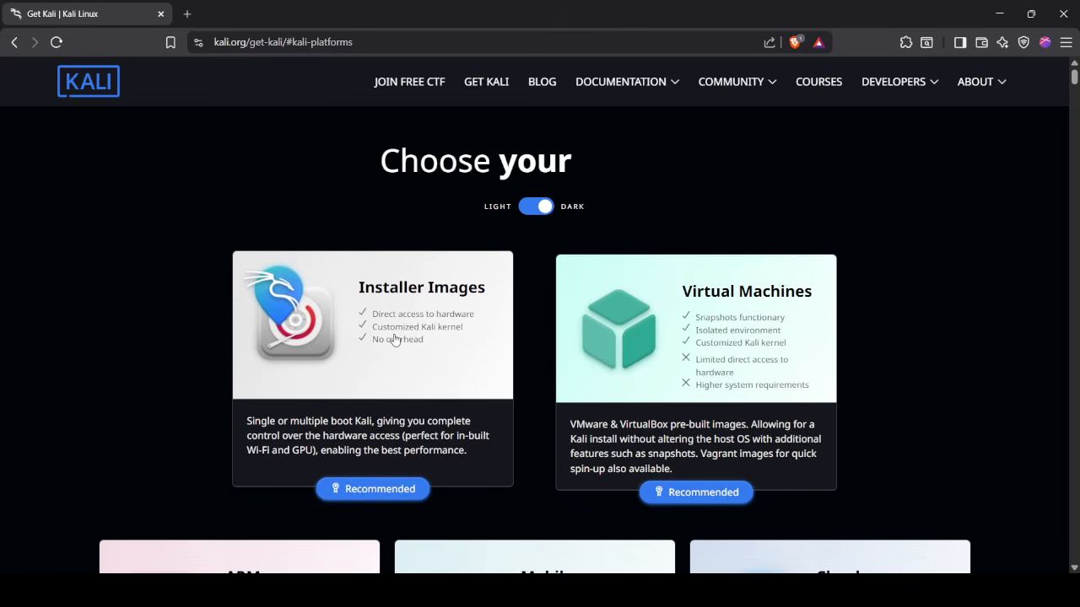
- Start downloading Kali's x86_64 Installer ISO from Installer Images, cancel it, and go to ISO Images
click(367, 328)
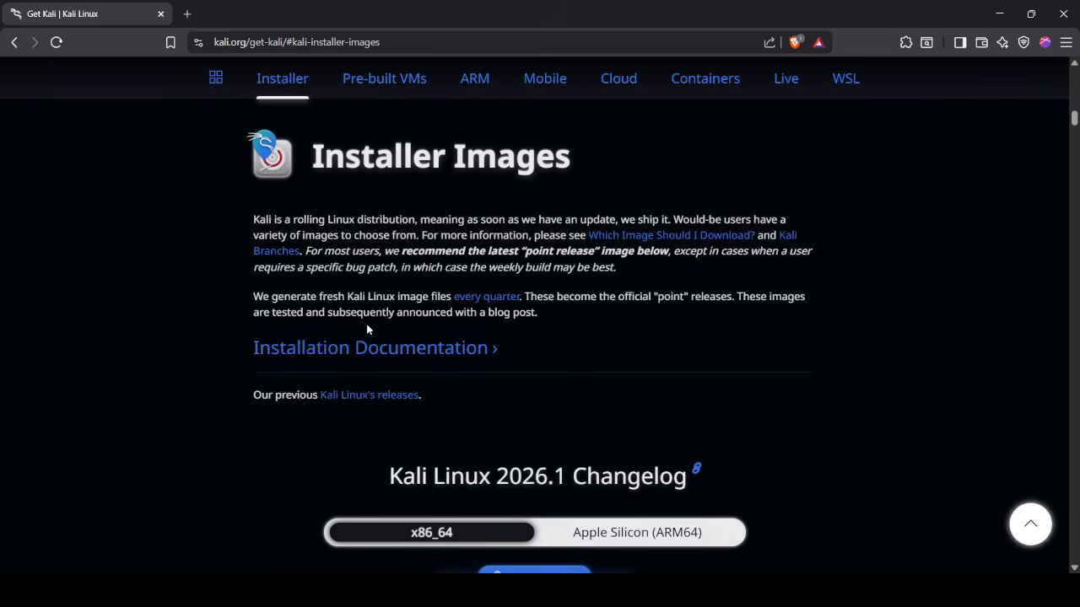
scroll(501, 390, down, 4)
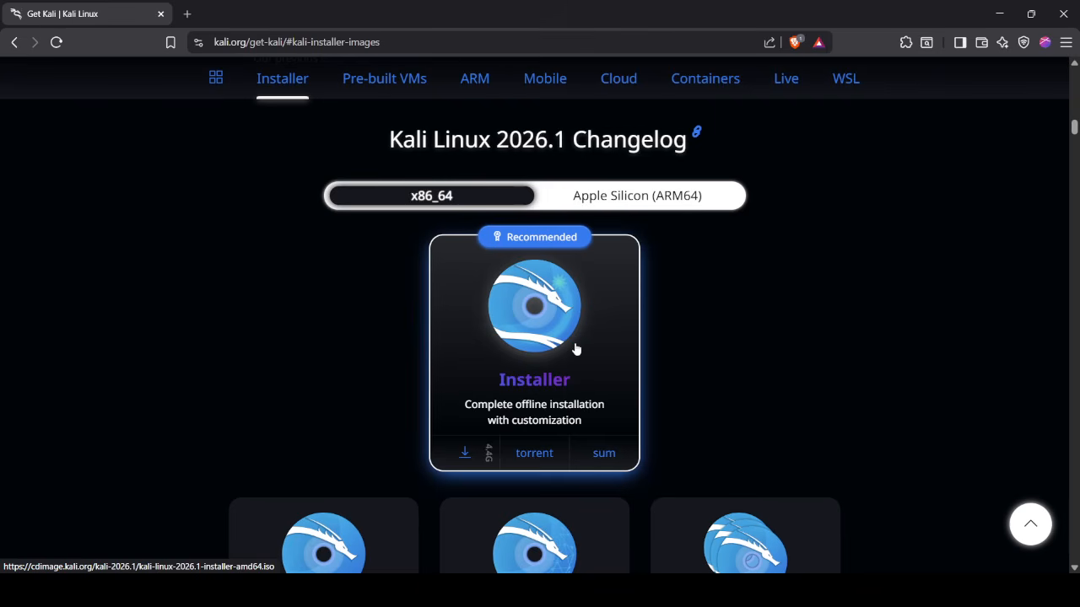
click(469, 455)
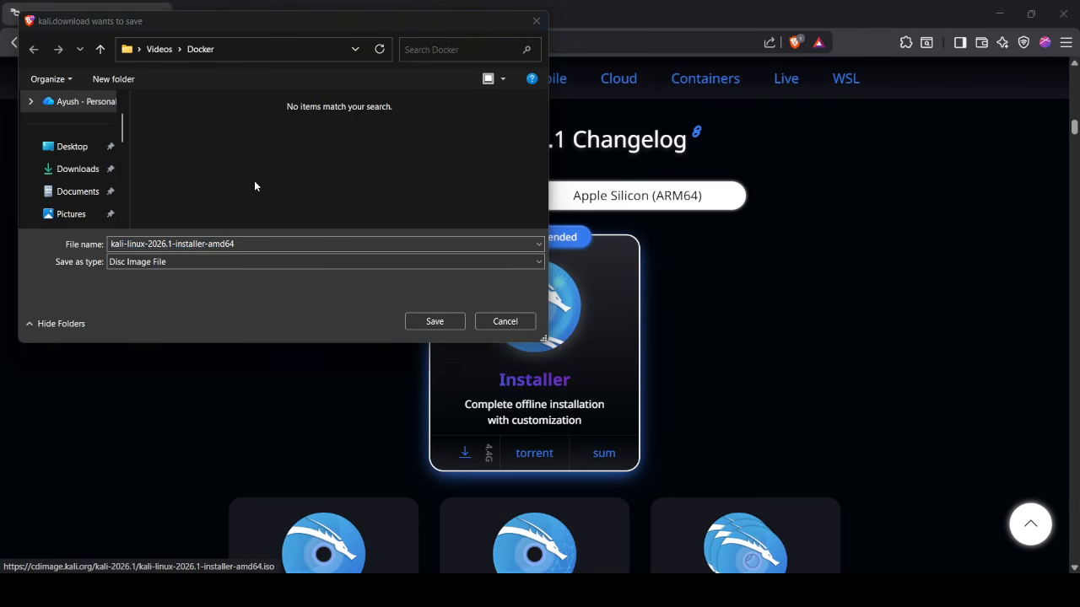
click(505, 322)
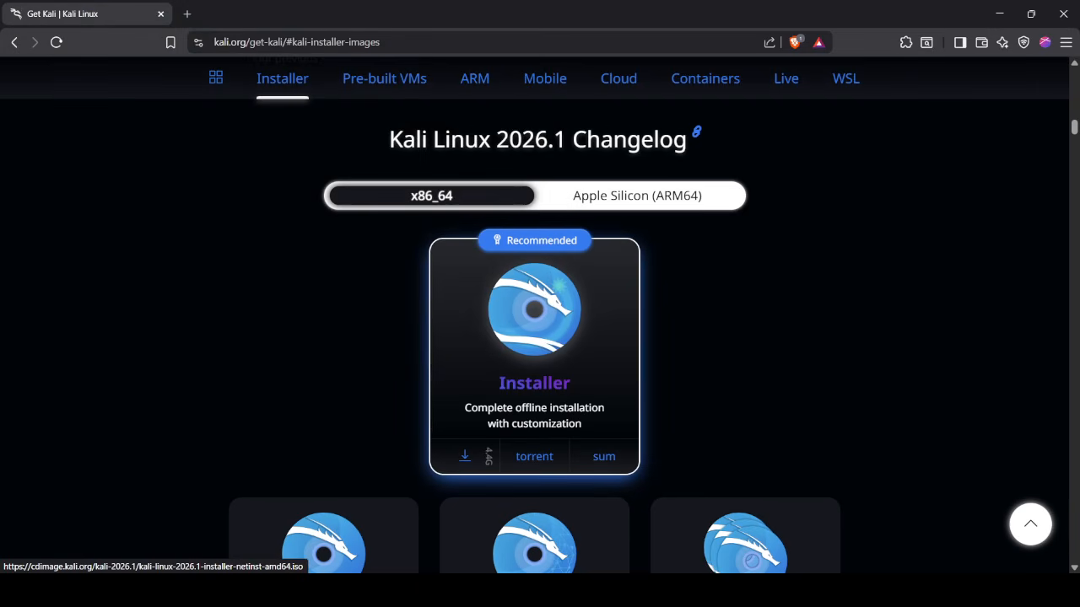
click(561, 570)
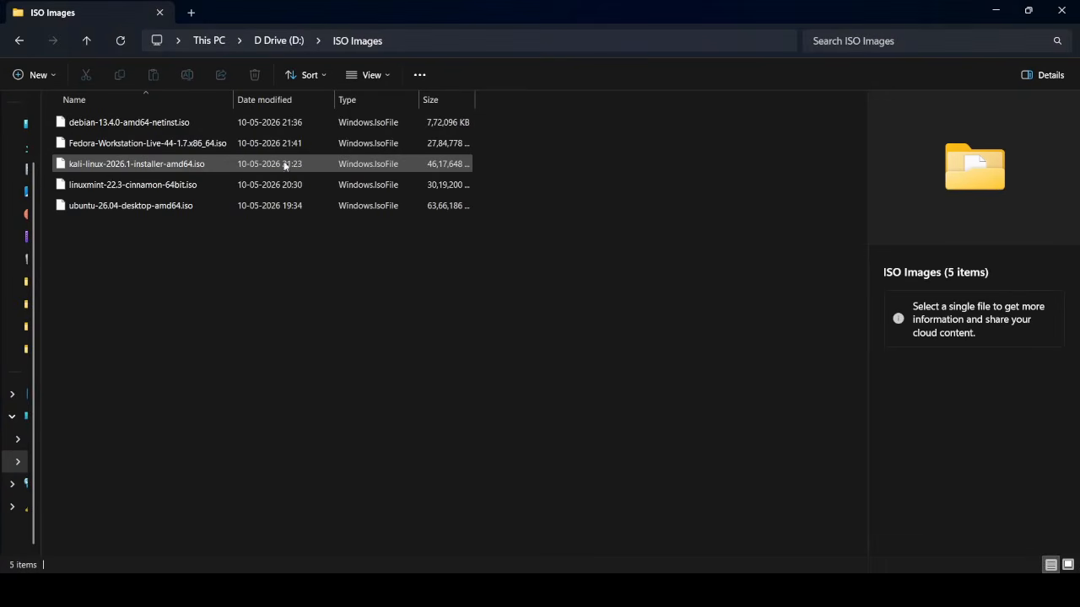
- Confirm kali-linux-2026.1-installer-amd64.iso is 4.40 GB, then switch to VMware Workstation
click(267, 167)
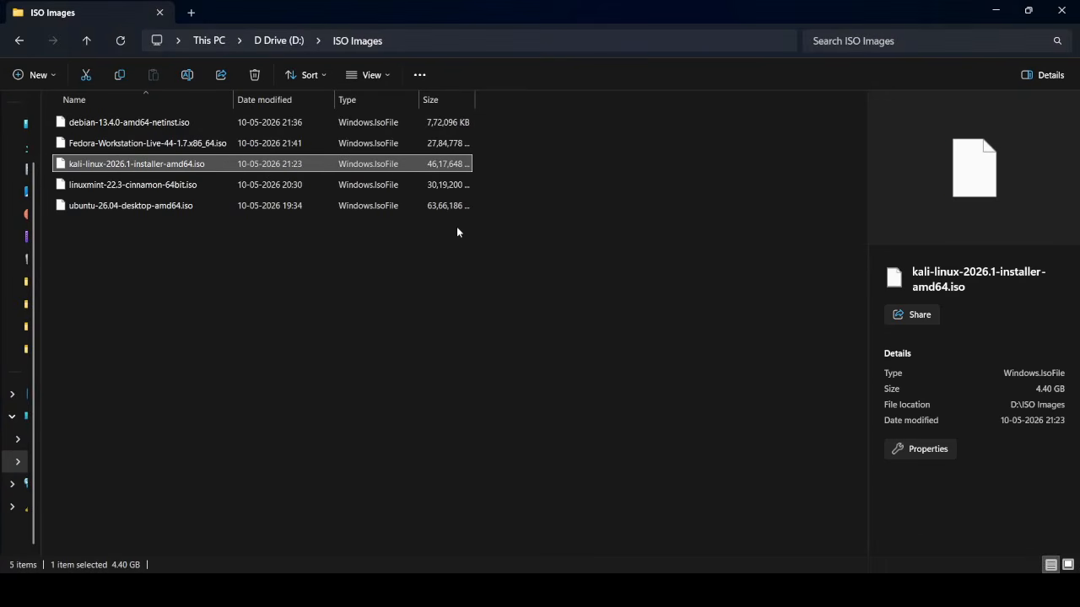
click(601, 201)
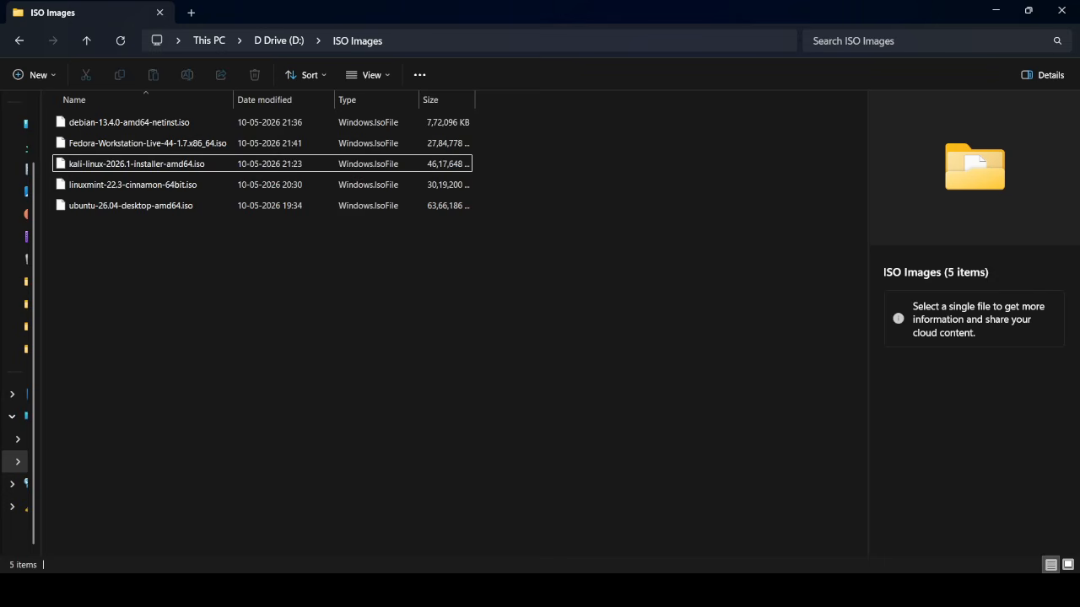
click(711, 588)
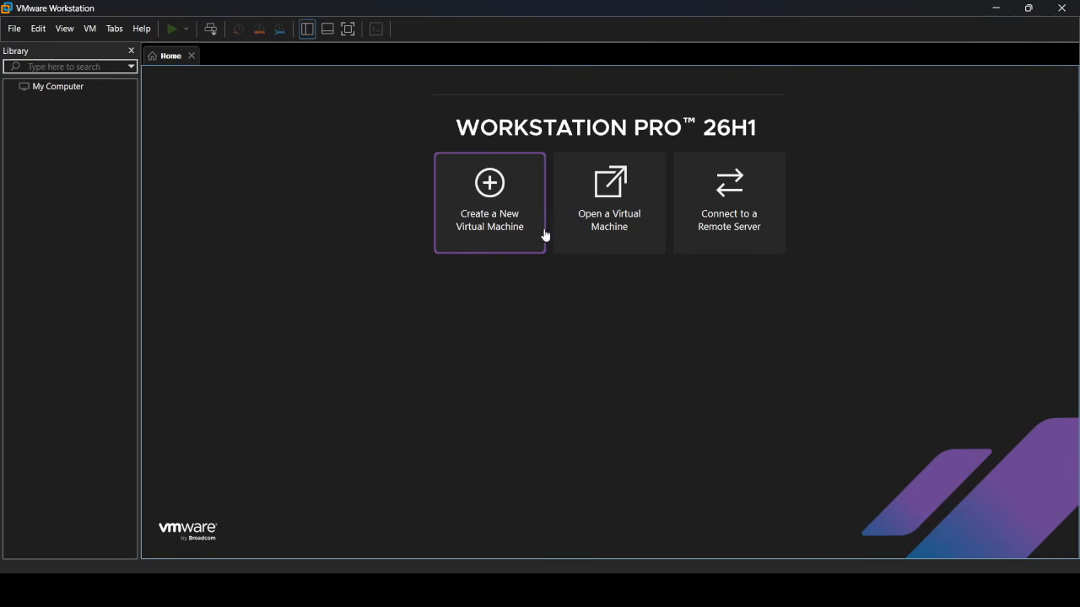
- Start a new virtual machine using kali-linux-2026.1-installer-amd64.iso as the installer disc image
click(491, 210)
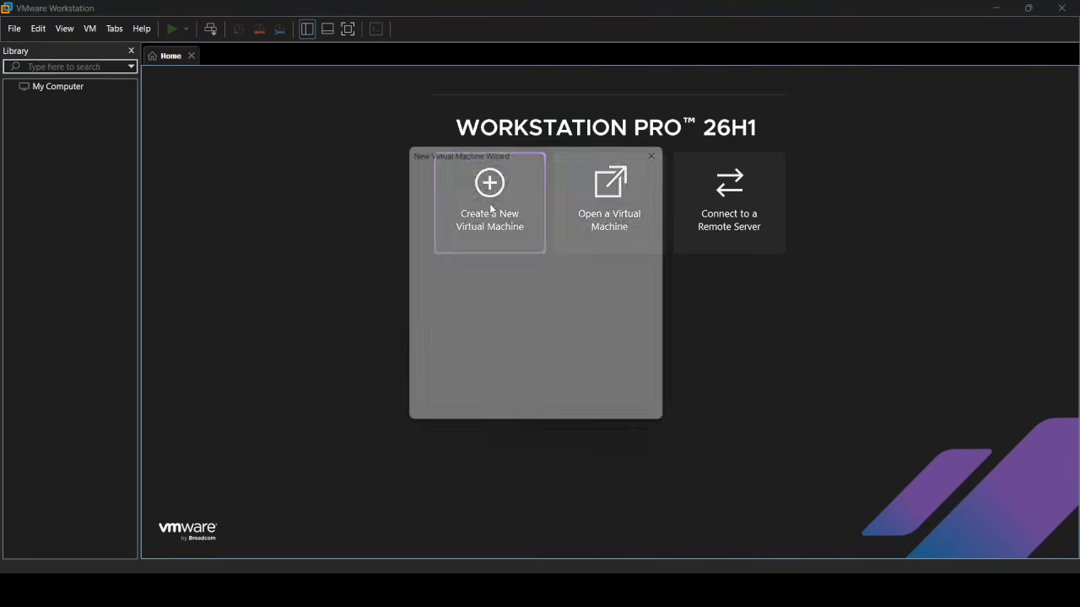
click(597, 424)
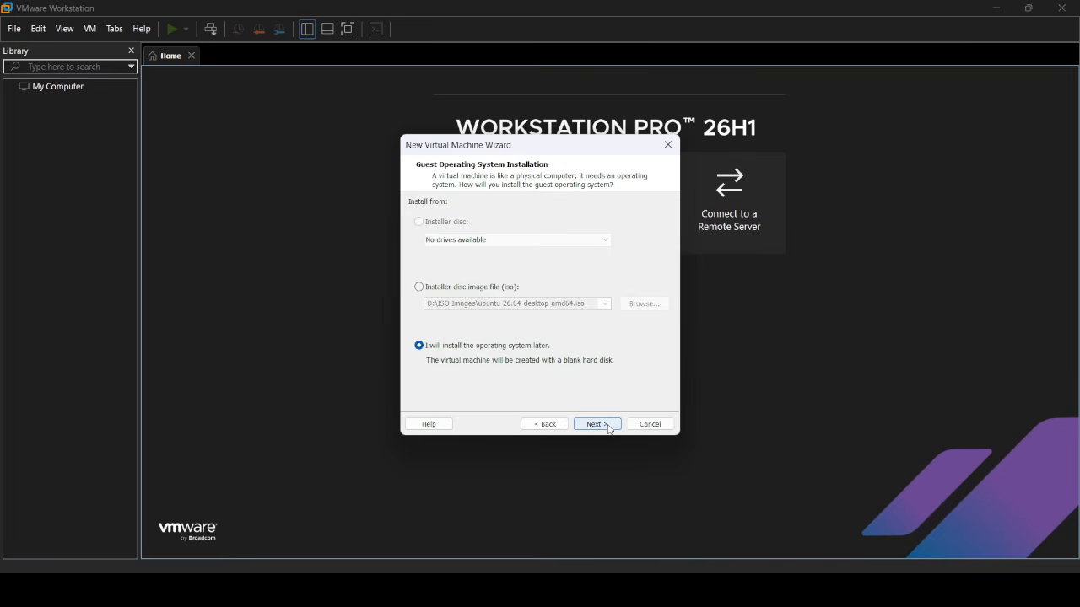
click(420, 288)
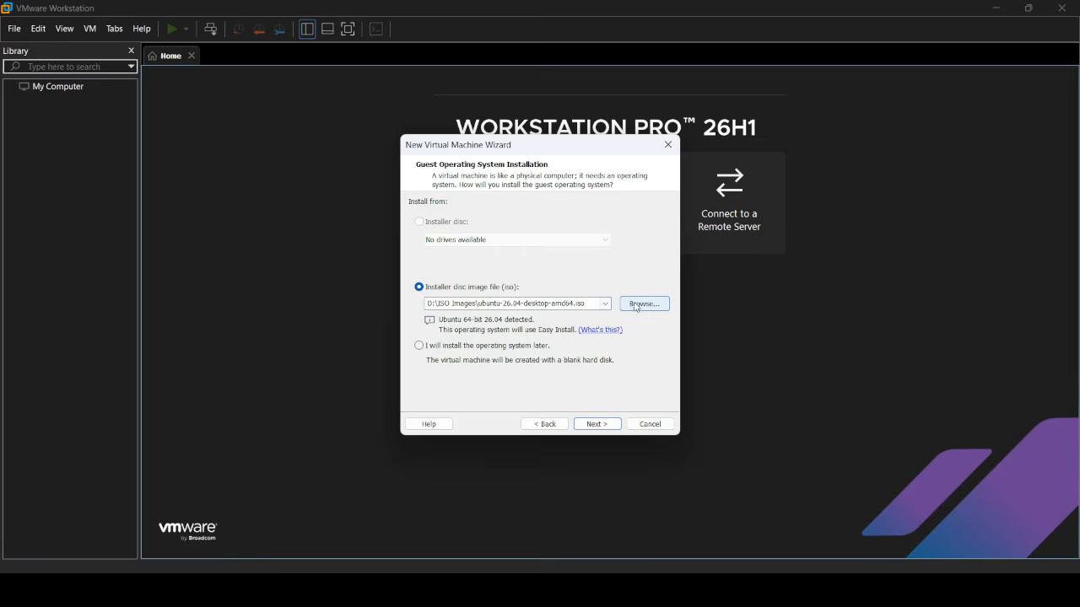
click(643, 304)
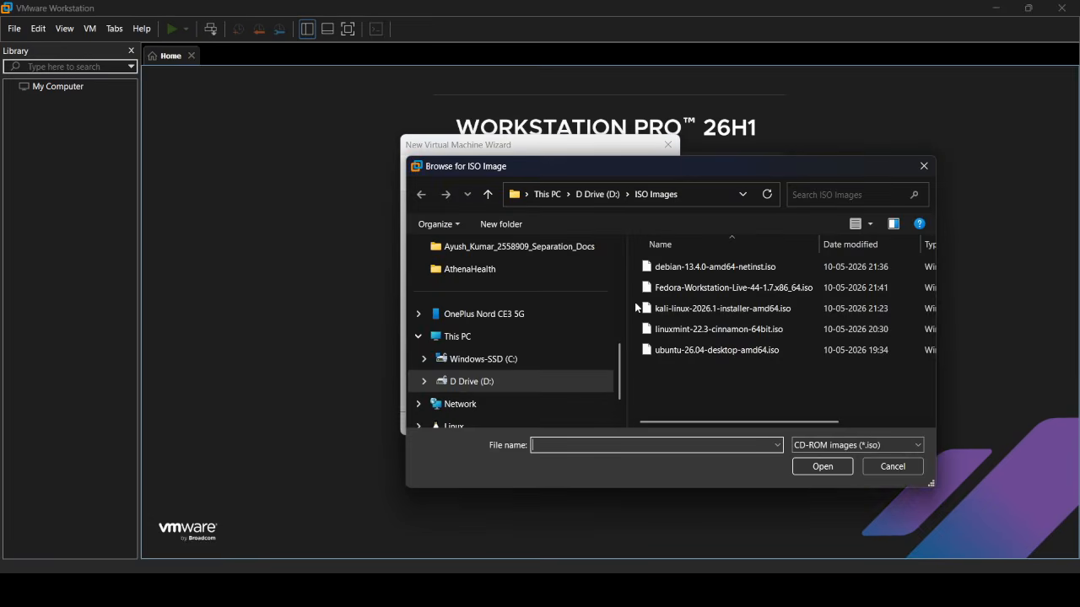
scroll(519, 335, down, 1)
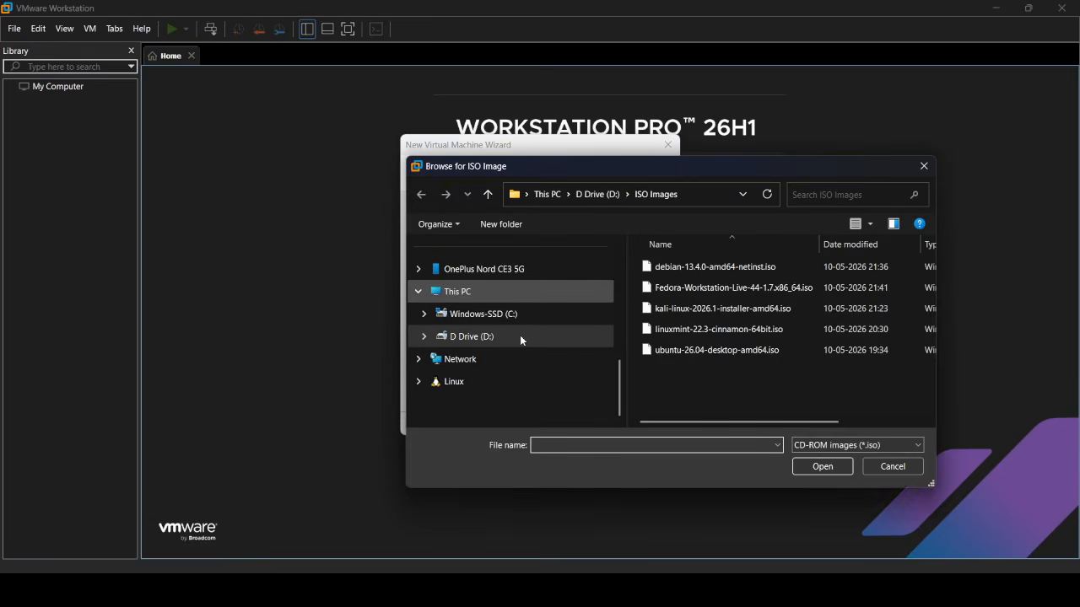
click(707, 314)
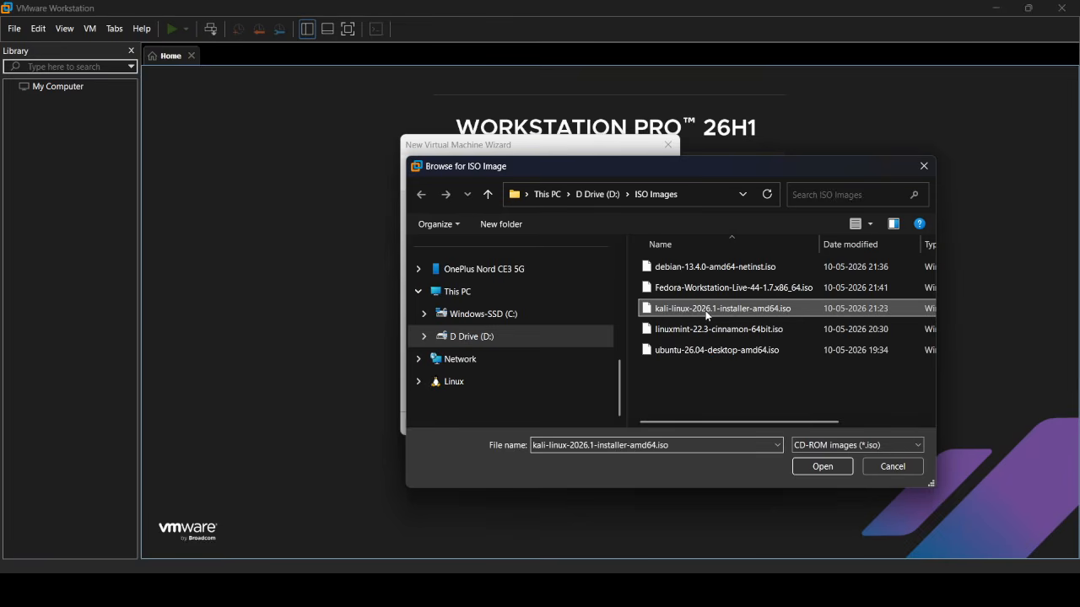
click(822, 472)
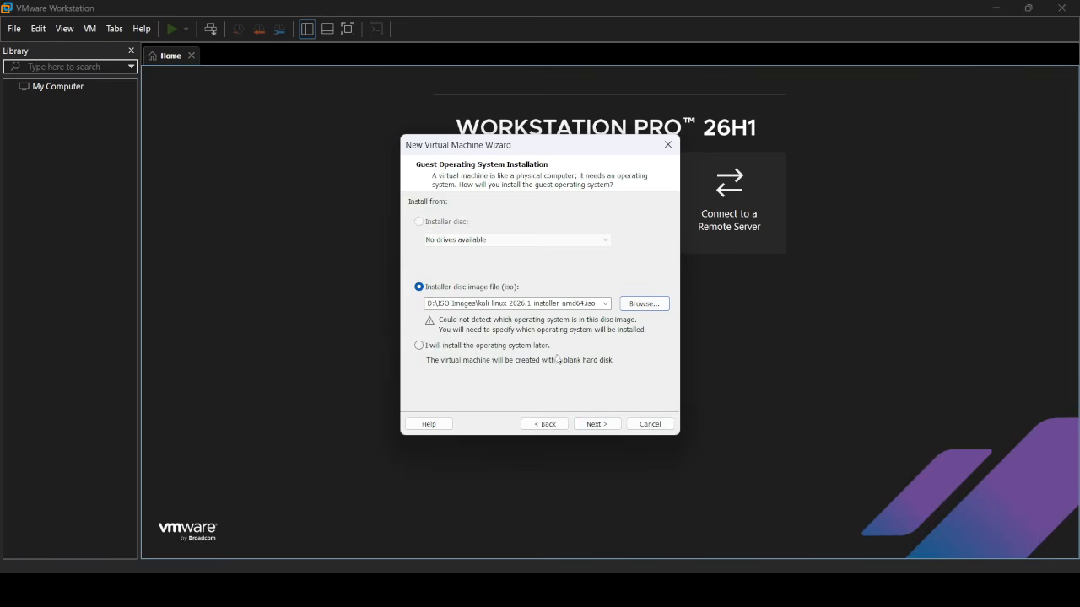
click(594, 425)
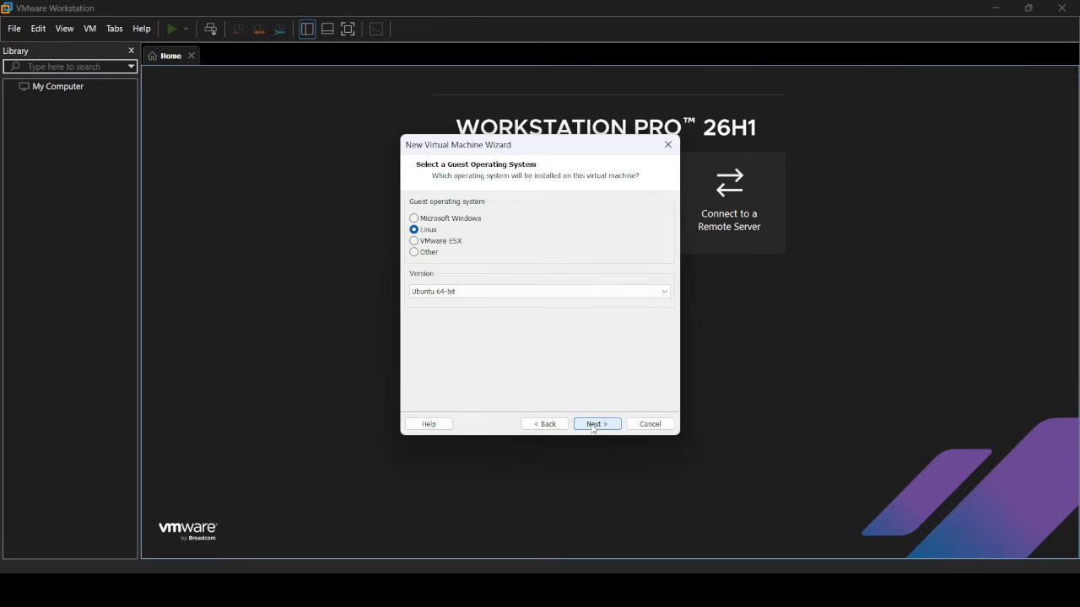
- Browse the Linux guest Version list, keeping Ubuntu 64-bit, then return to the browser
click(476, 298)
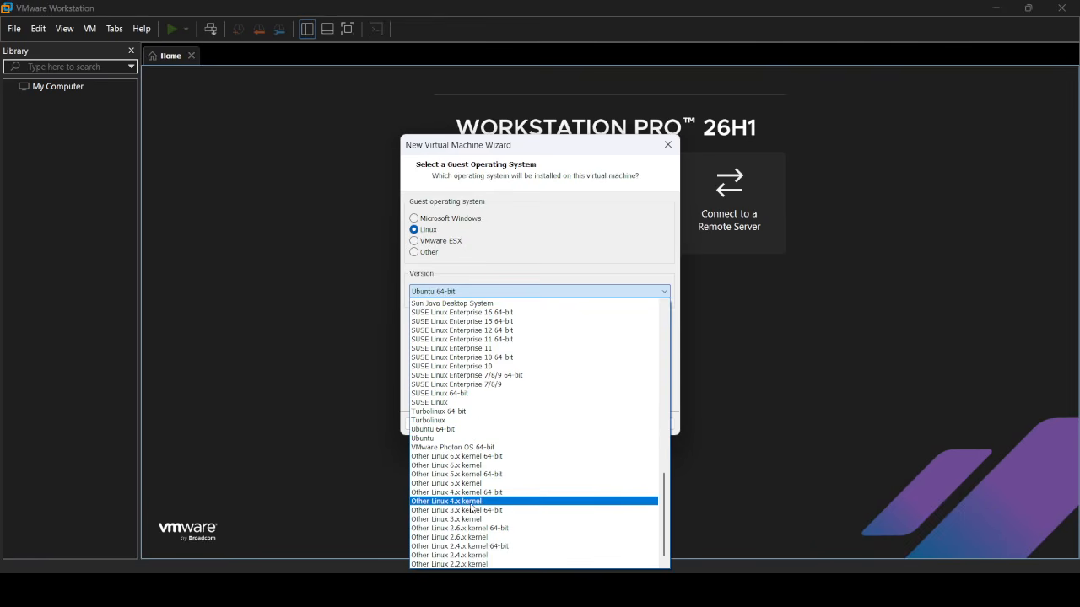
scroll(472, 509, up, 10)
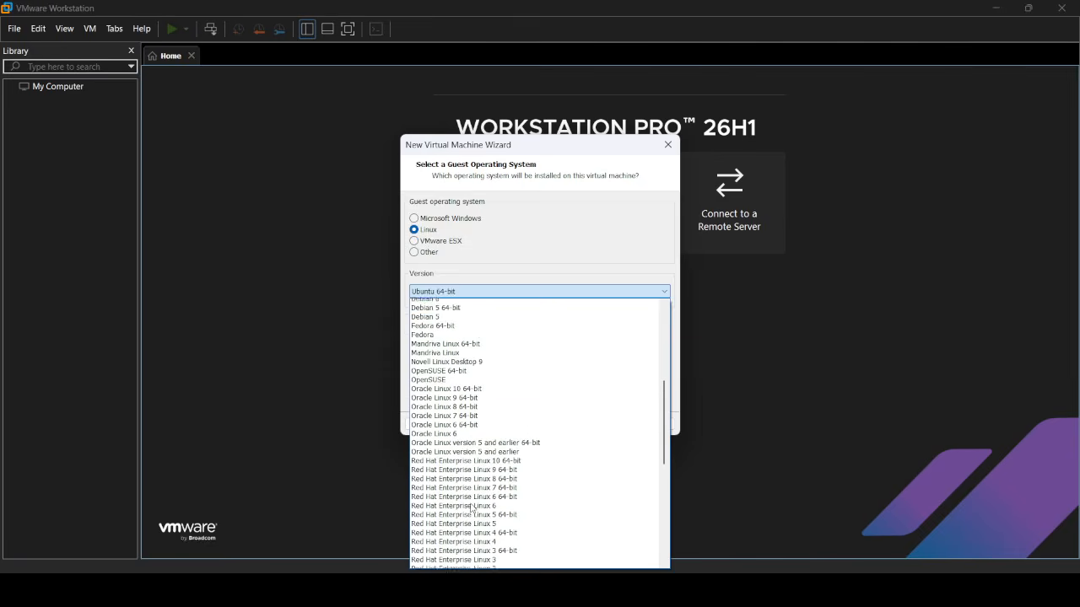
scroll(472, 510, up, 5)
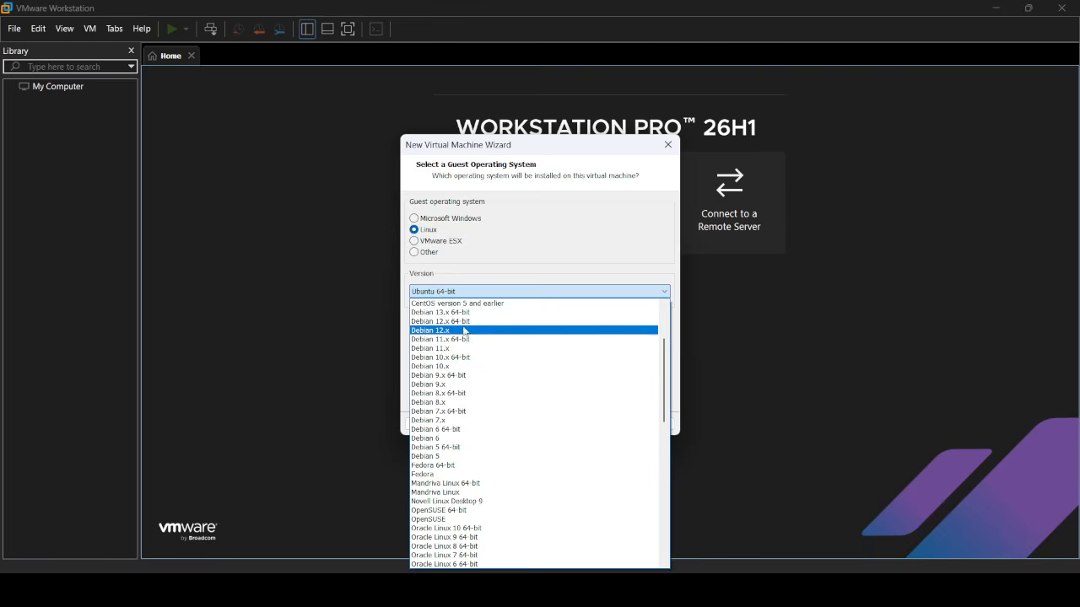
scroll(472, 455, down, 15)
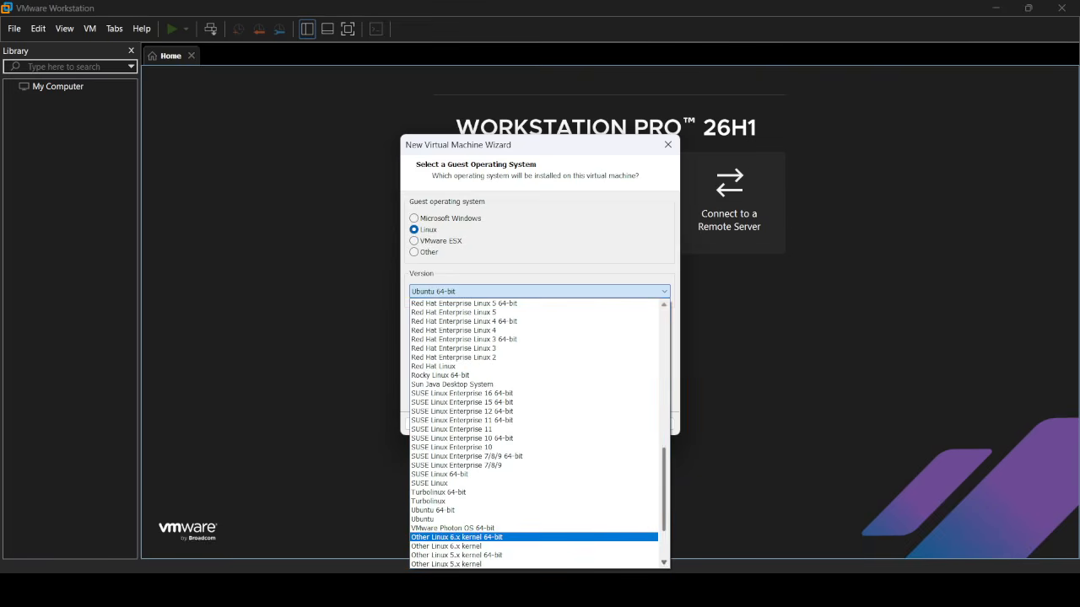
key(alt+Tab)
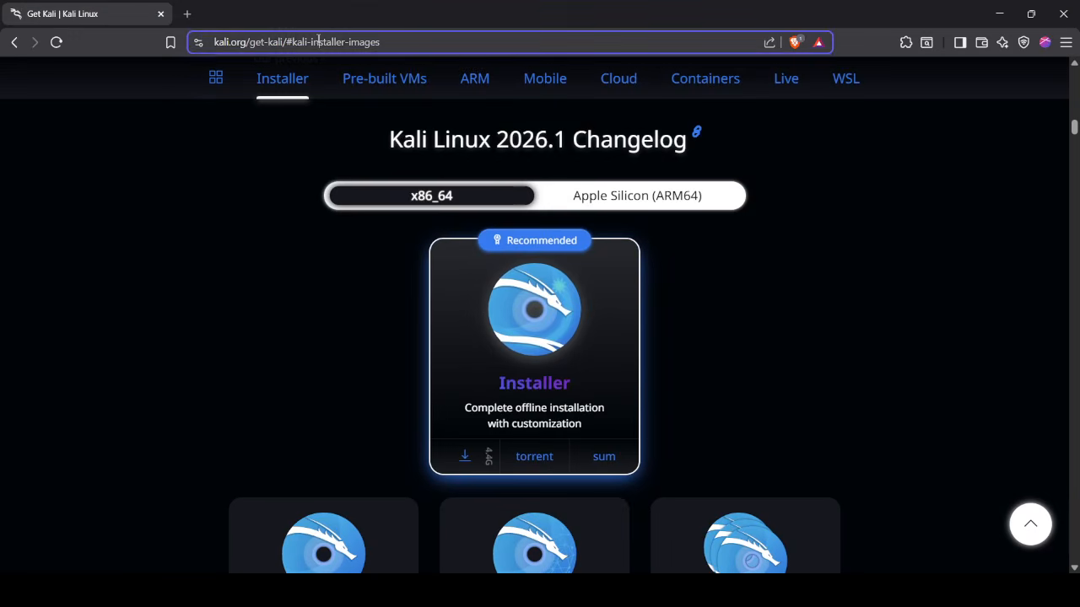
- Search Google for 'kali linux debian version' and confirm Kali follows Debian Testing
click(318, 41)
text(kali linux debi)
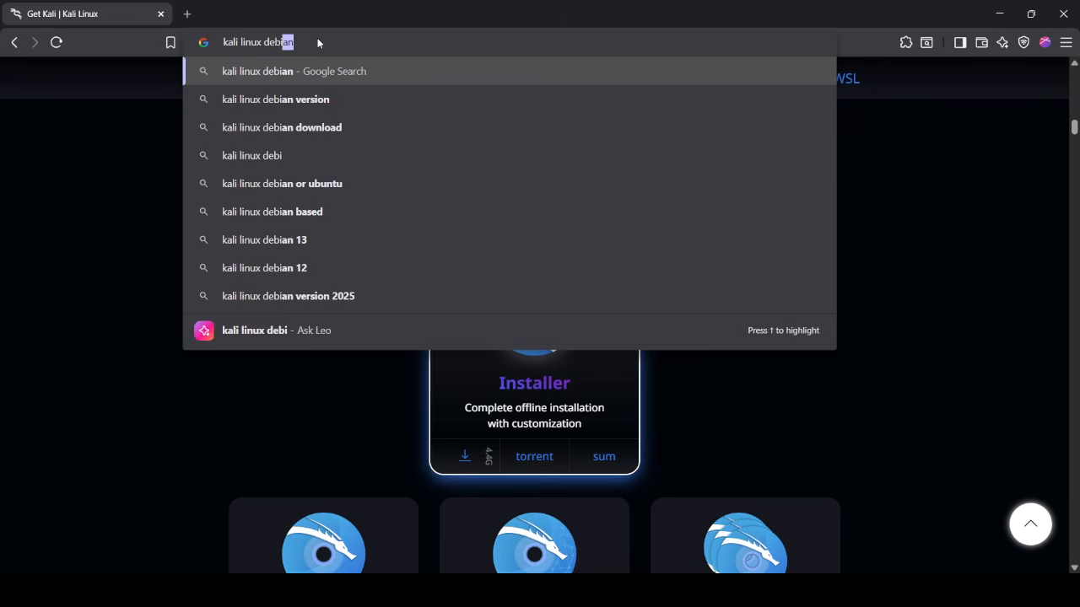
key(Down)
key(Return)
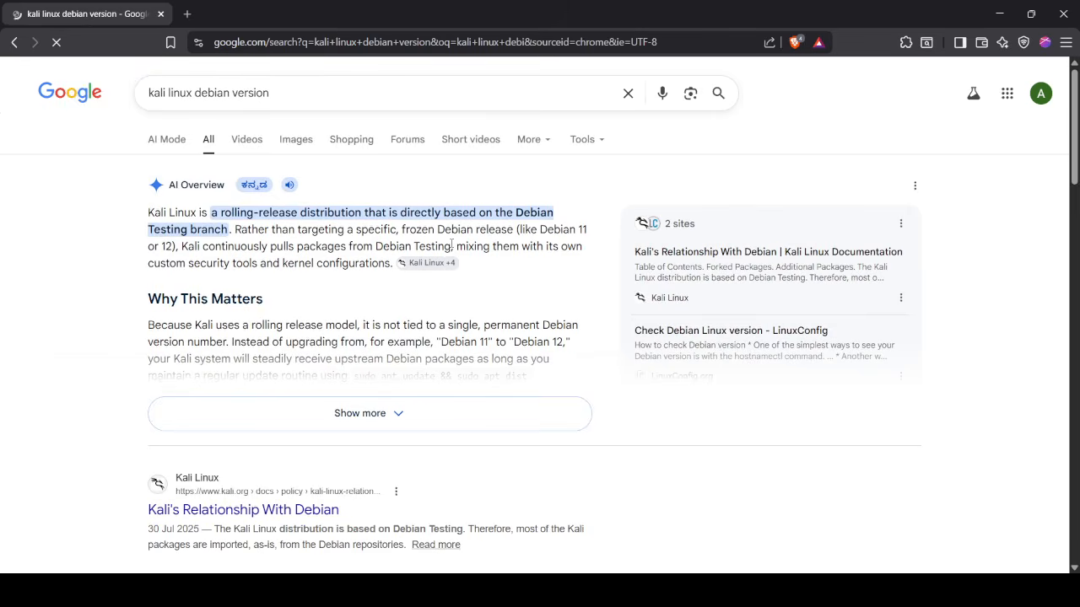
scroll(490, 310, down, 3)
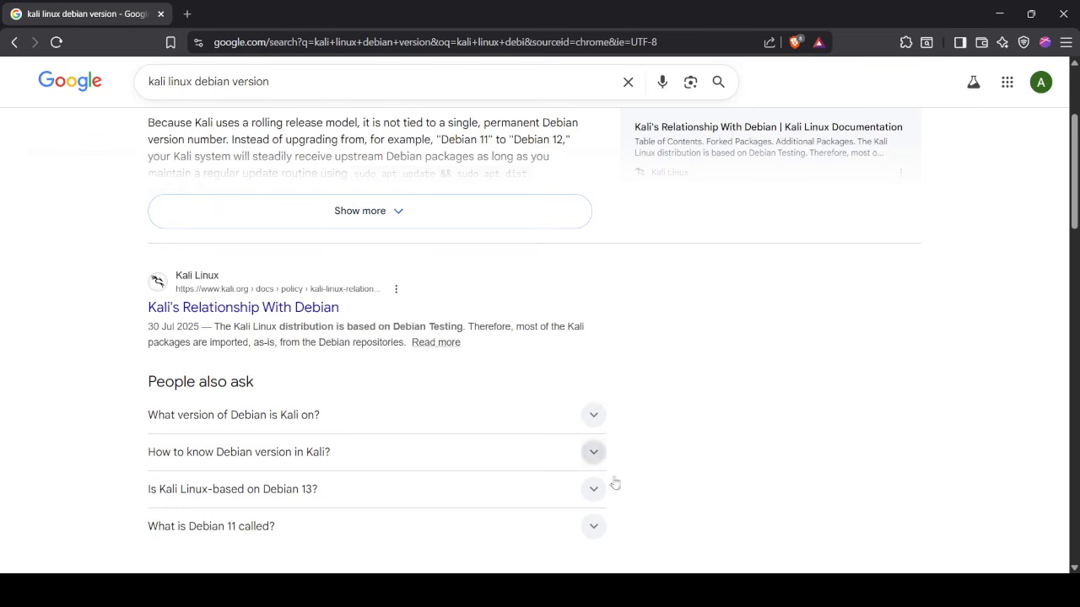
- Back in the wizard, set the Linux guest version to Debian 10.x
mouse_move(711, 590)
click(672, 526)
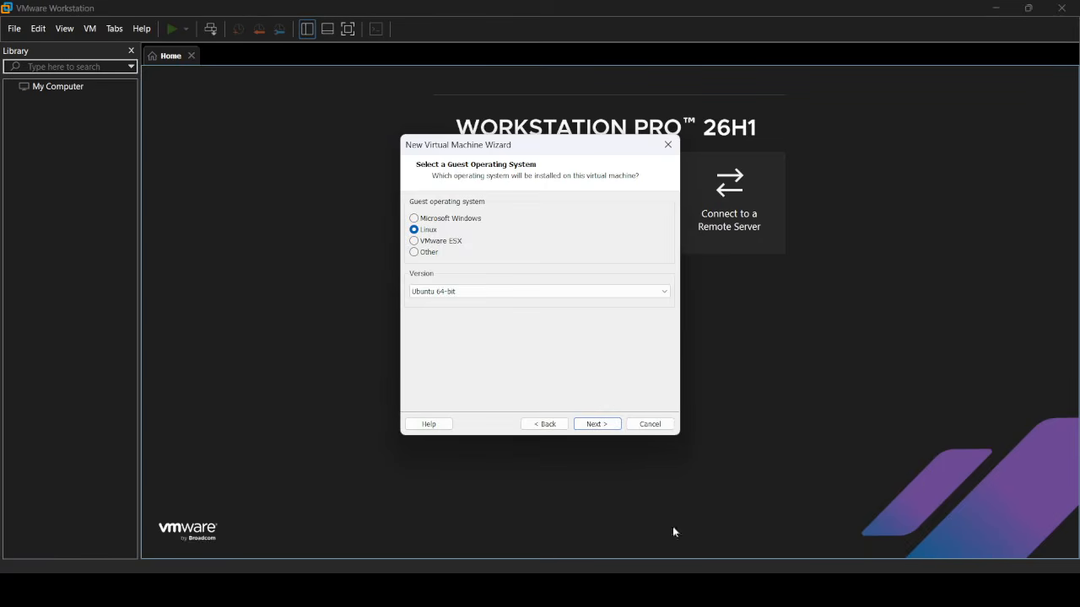
click(539, 294)
scroll(509, 379, up, 15)
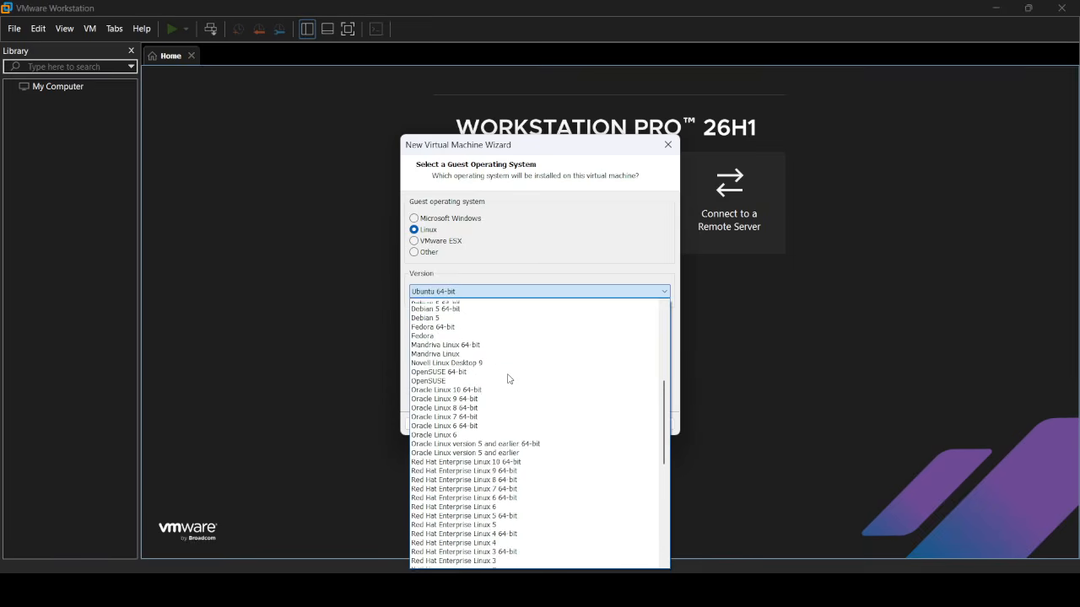
scroll(509, 378, up, 3)
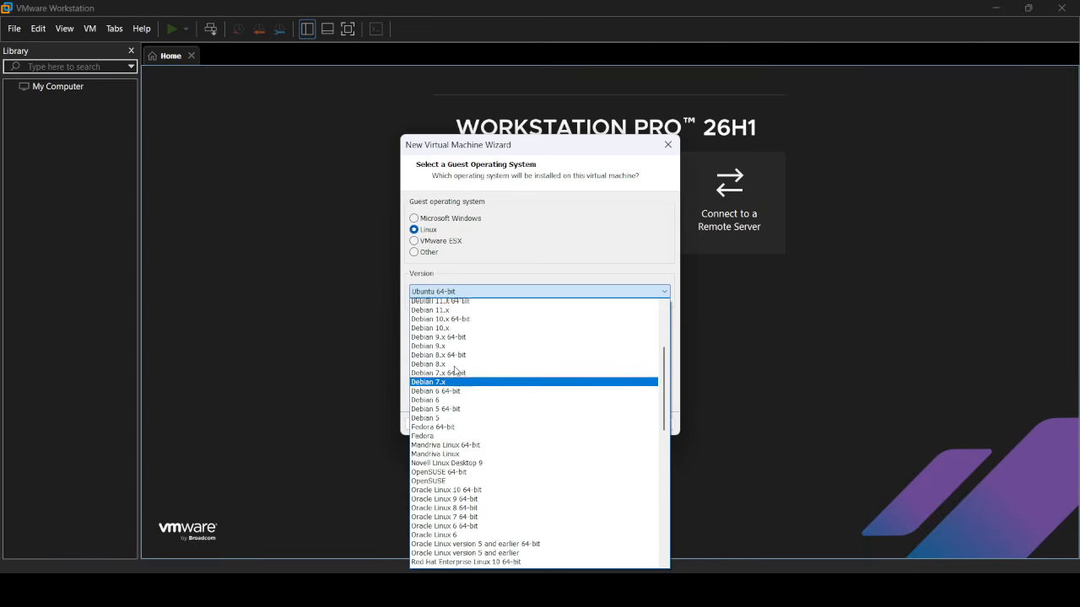
click(442, 368)
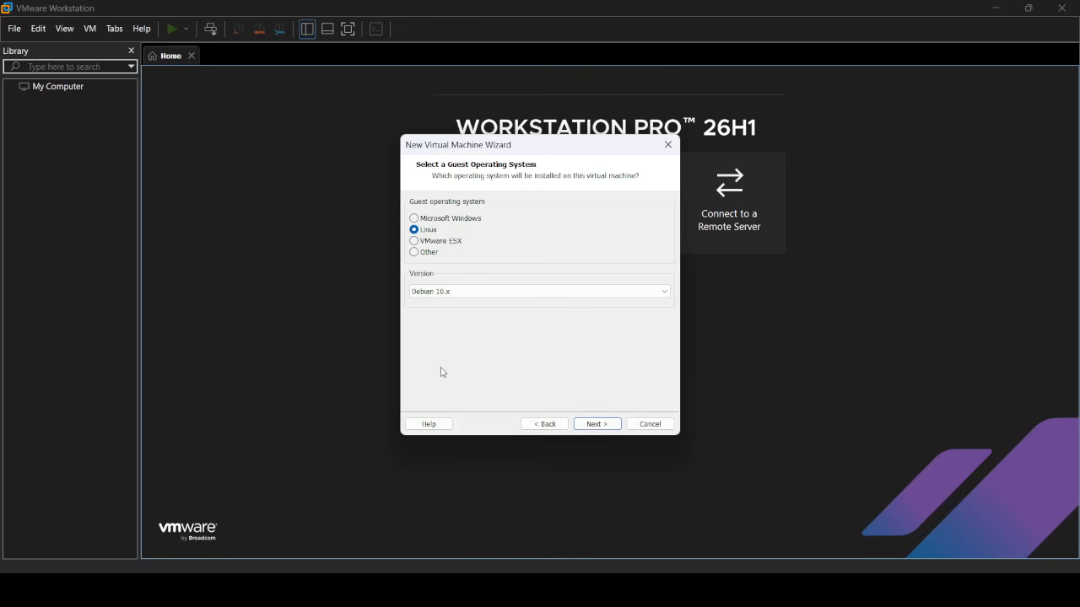
click(601, 425)
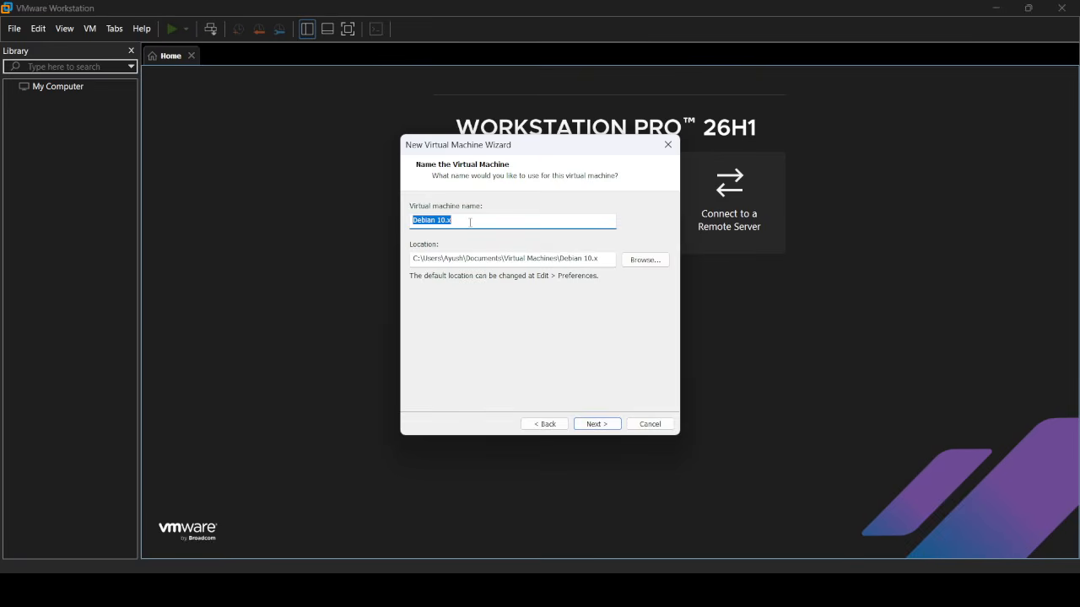
- Name the virtual machine 'kali' and select the D:\ISO Images folder path in File Explorer
text(kali-linux)
click(639, 262)
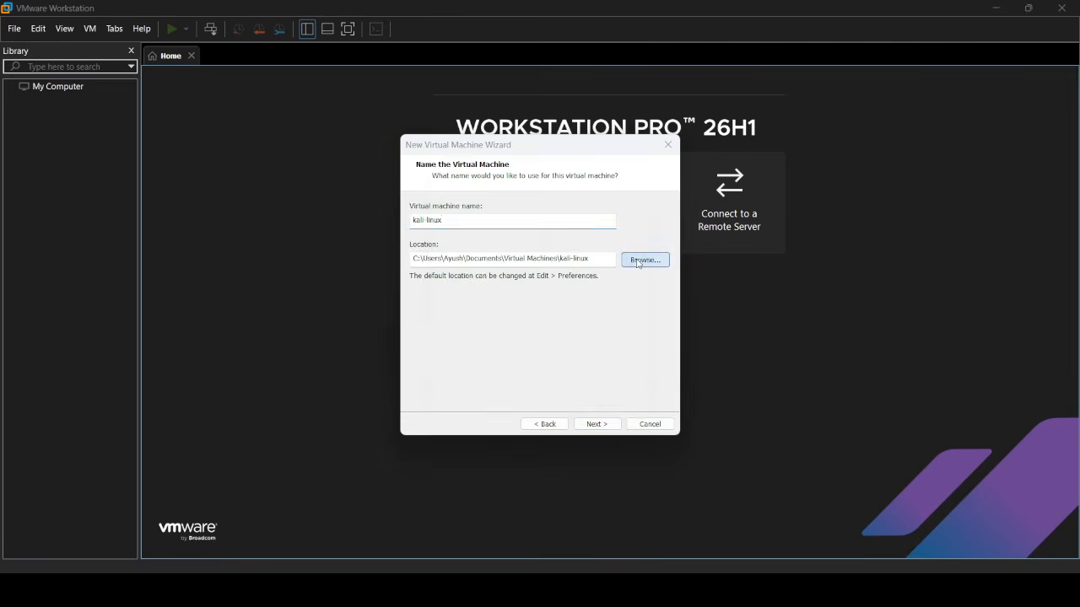
click(609, 377)
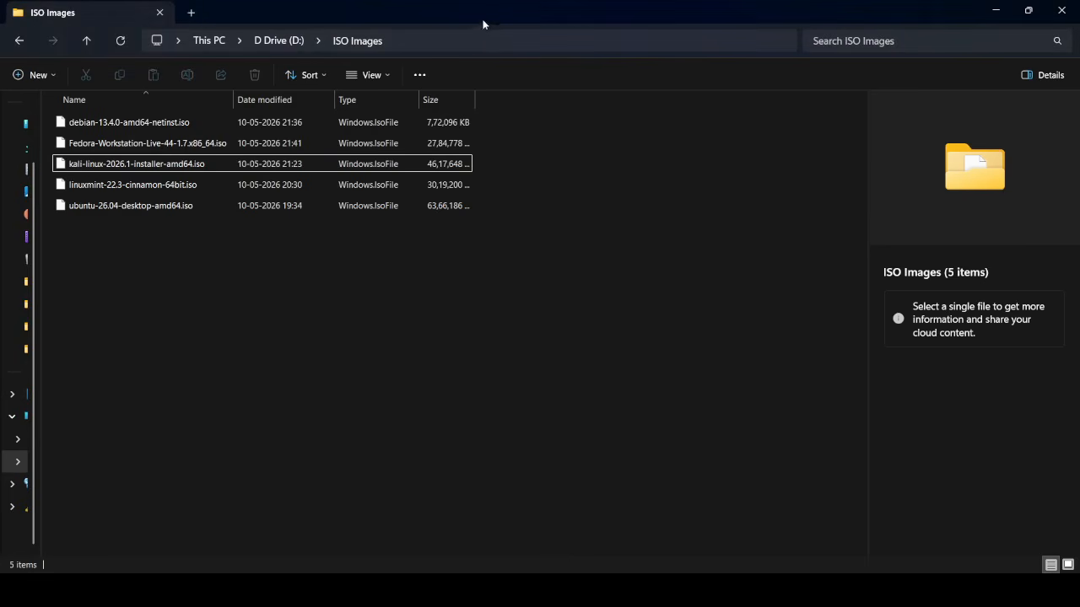
click(475, 40)
key(ctrl+c)
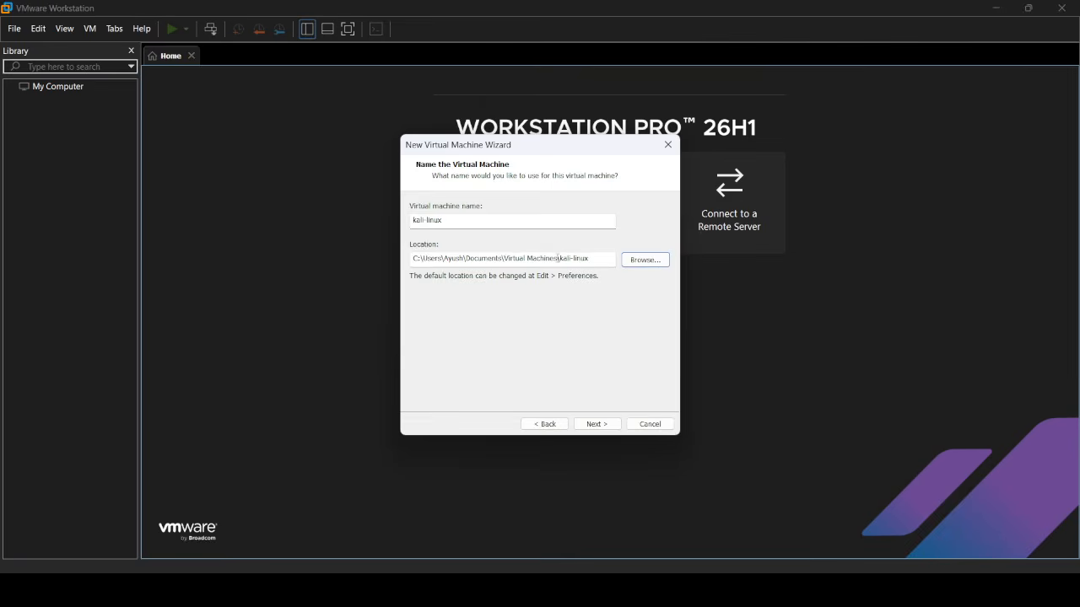
- Paste D:\ISO Images as the location prefix and accept the 20 GB disk to reach the summary
drag(557, 259, 407, 247)
key(ctrl+v)
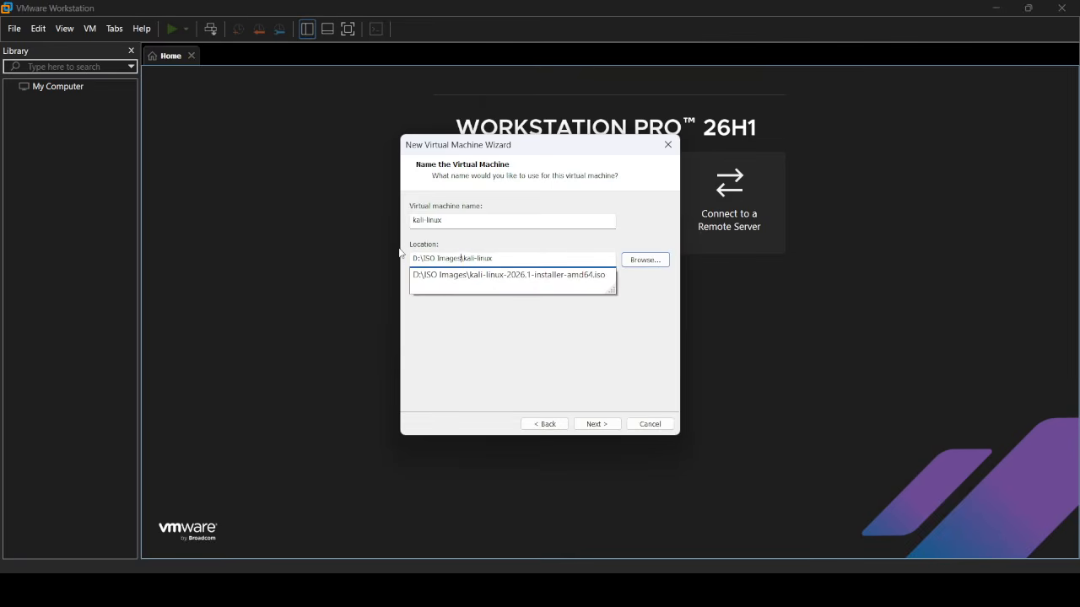
click(518, 337)
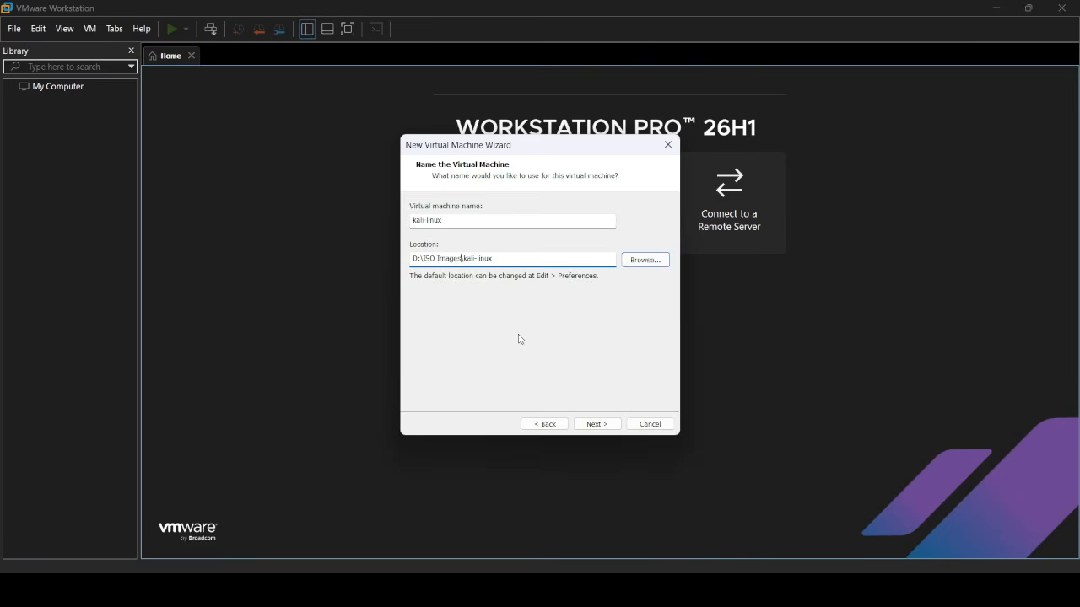
click(596, 425)
click(596, 424)
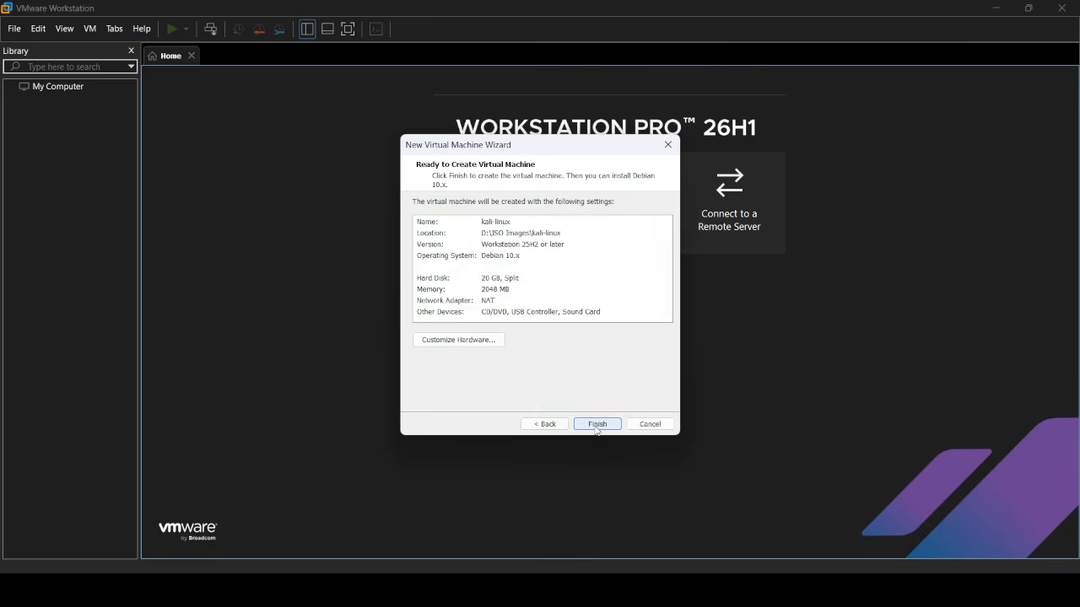
- Customize hardware to 4096 MB memory and 8 processors with 1 core per processor
click(481, 342)
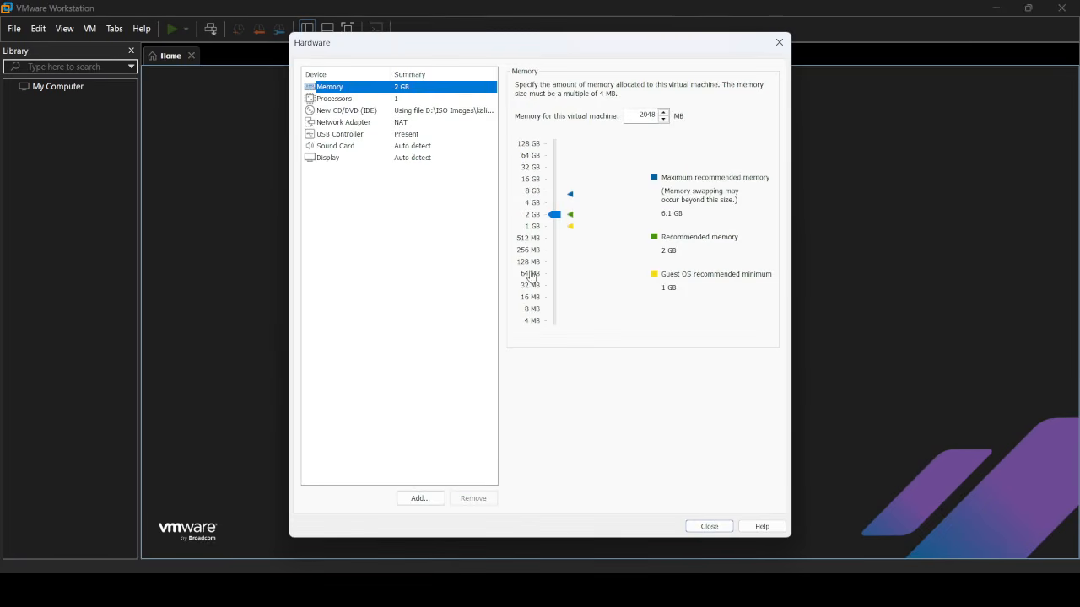
drag(556, 215, 557, 203)
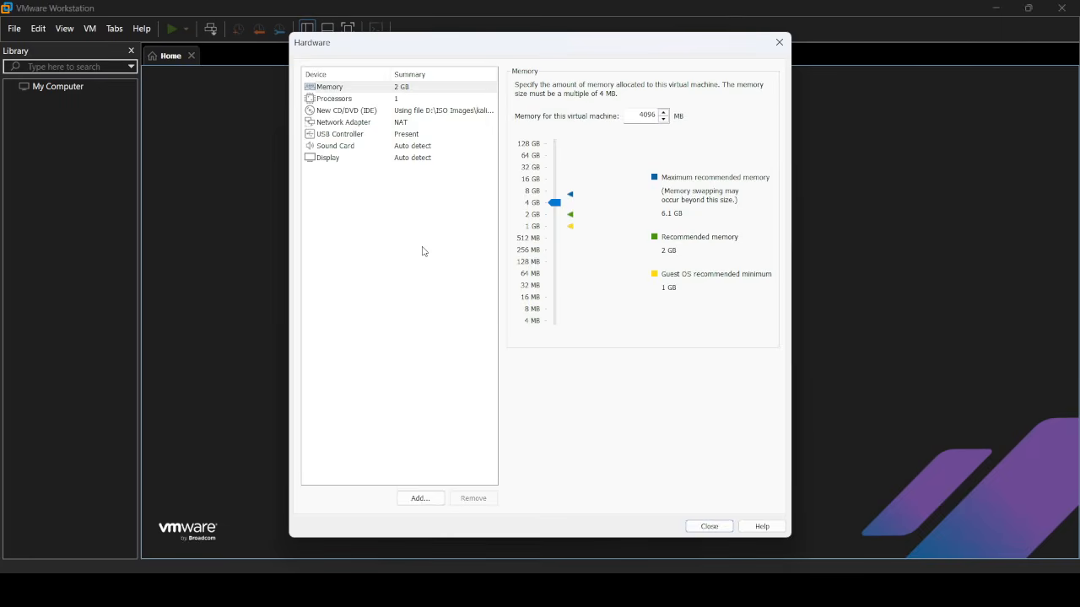
click(404, 100)
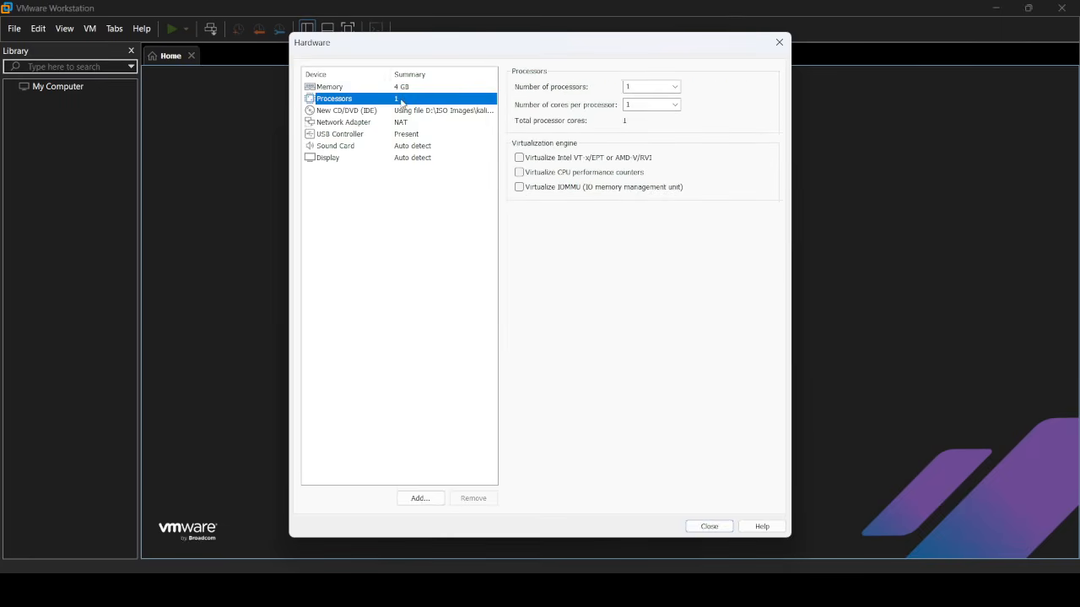
click(676, 89)
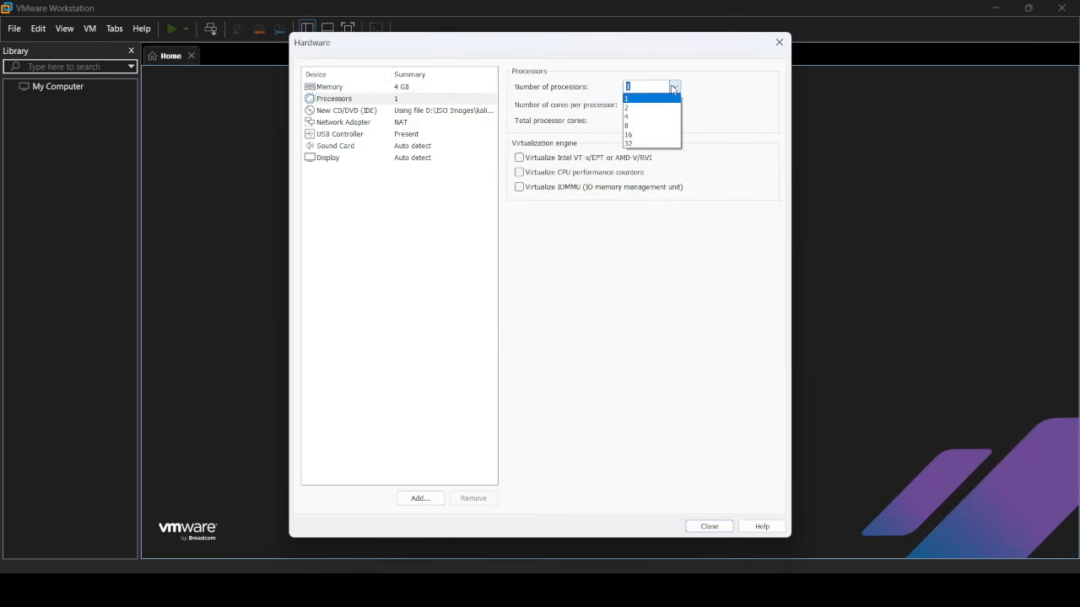
click(654, 127)
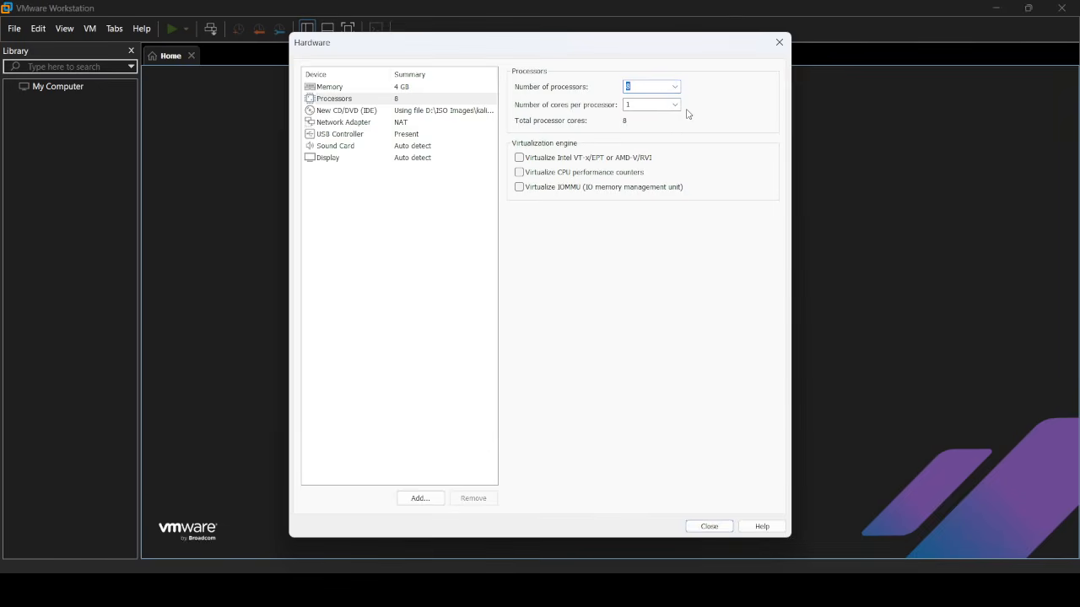
click(675, 105)
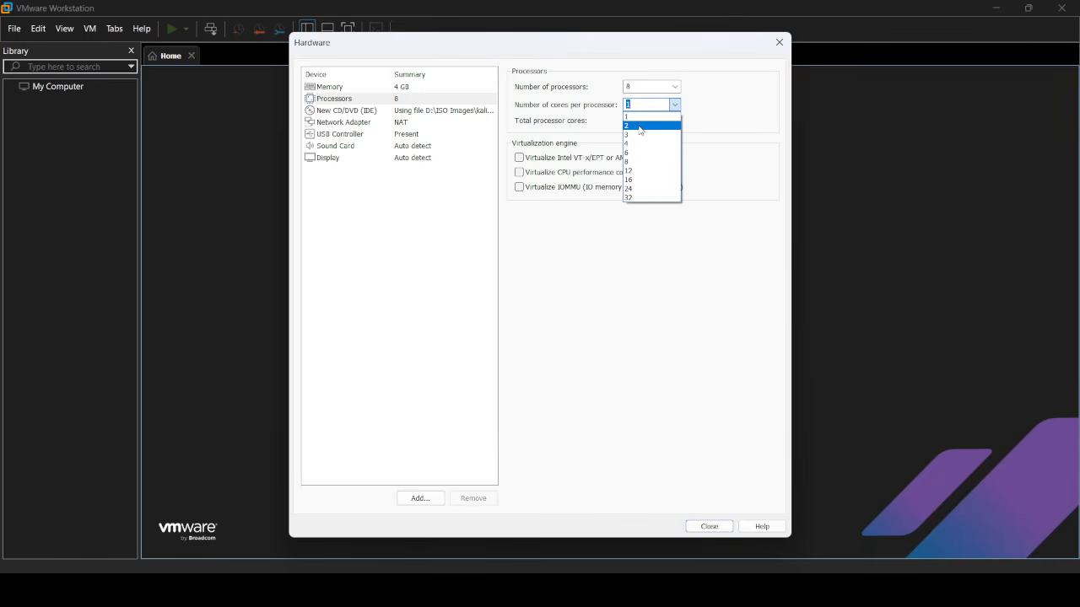
click(640, 126)
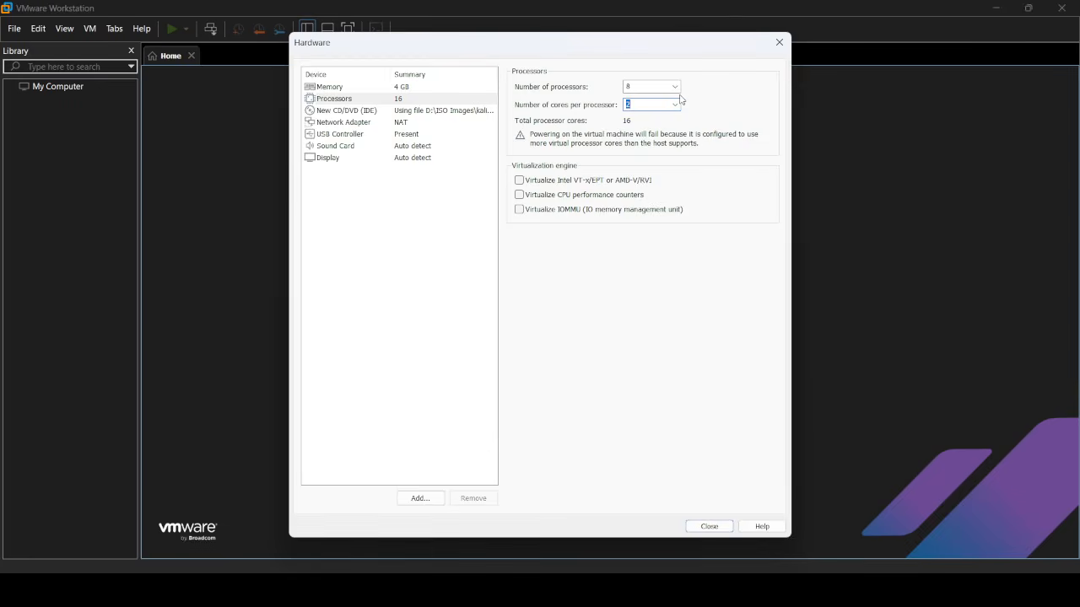
click(673, 104)
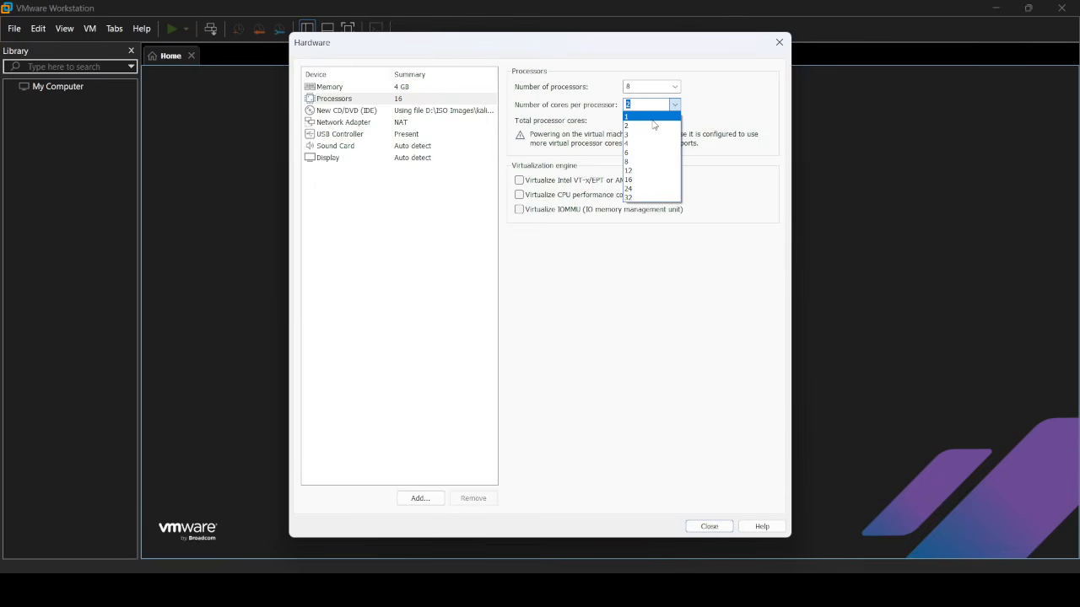
click(652, 118)
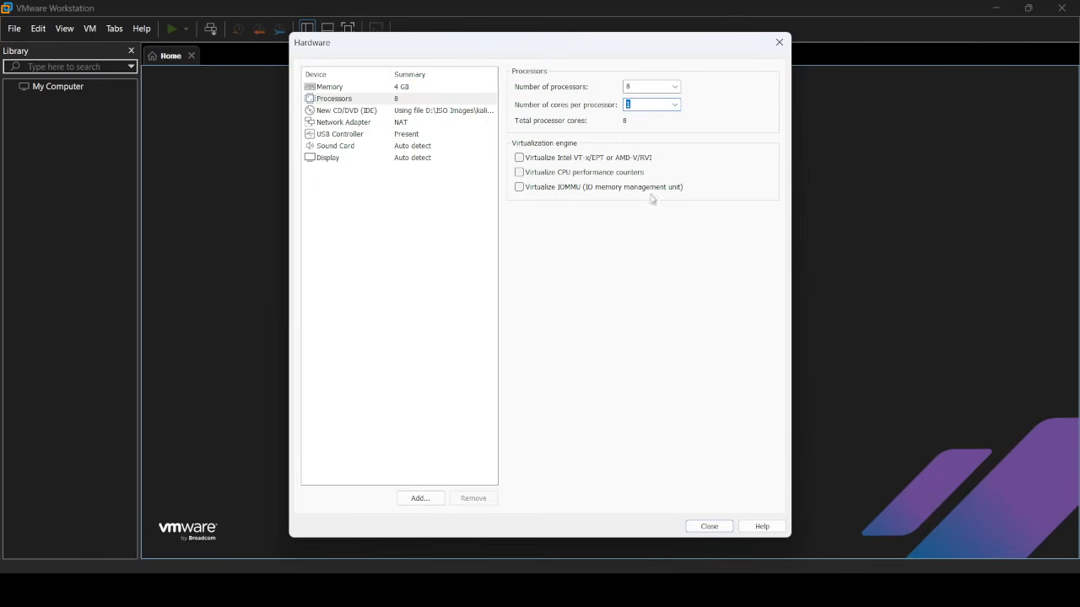
click(718, 526)
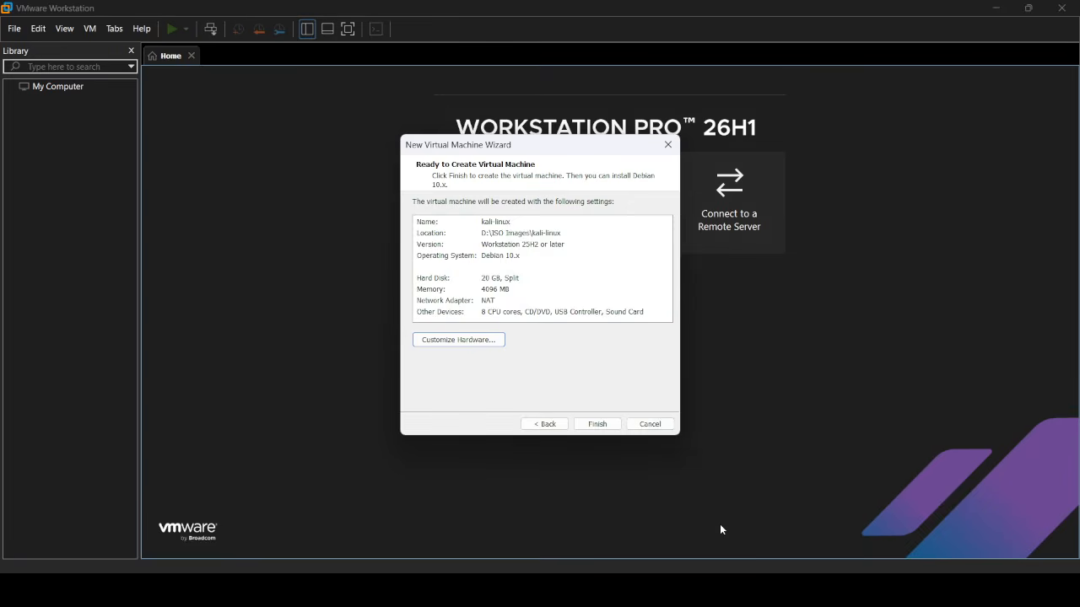
- Finish the wizard to create the kali-linux VM with 4 GB memory and 8 processors
click(598, 424)
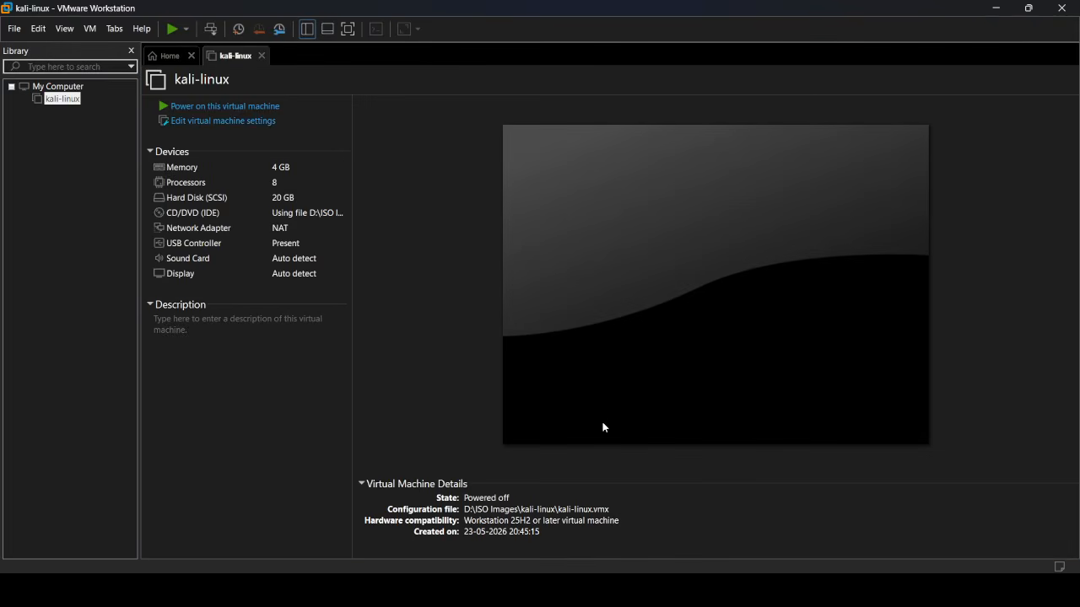
- Power on kali-linux, dismiss both notices, and launch Kali's Graphical install
click(229, 108)
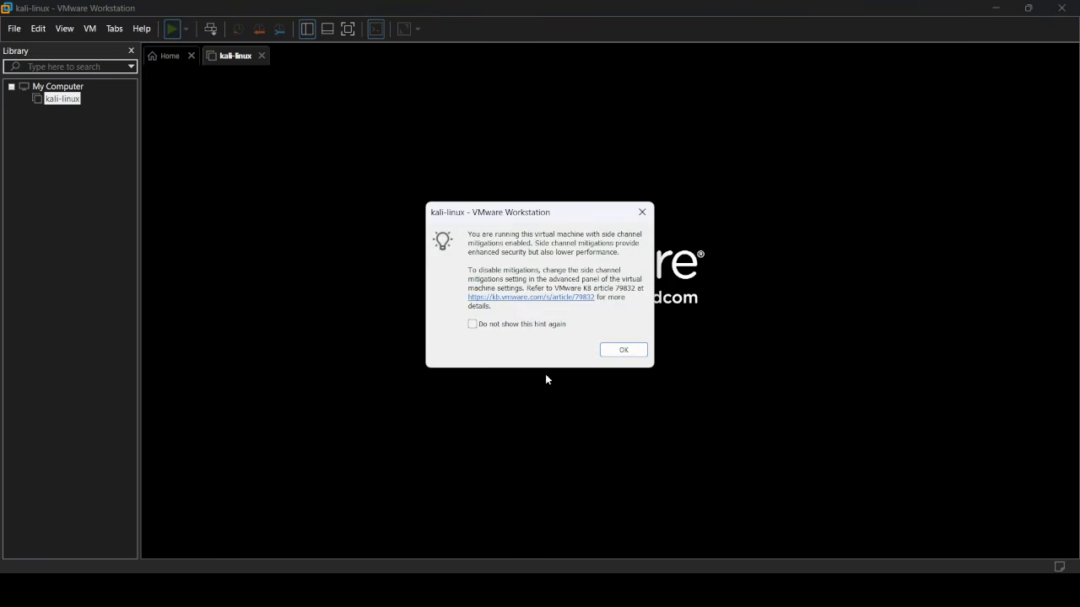
click(632, 356)
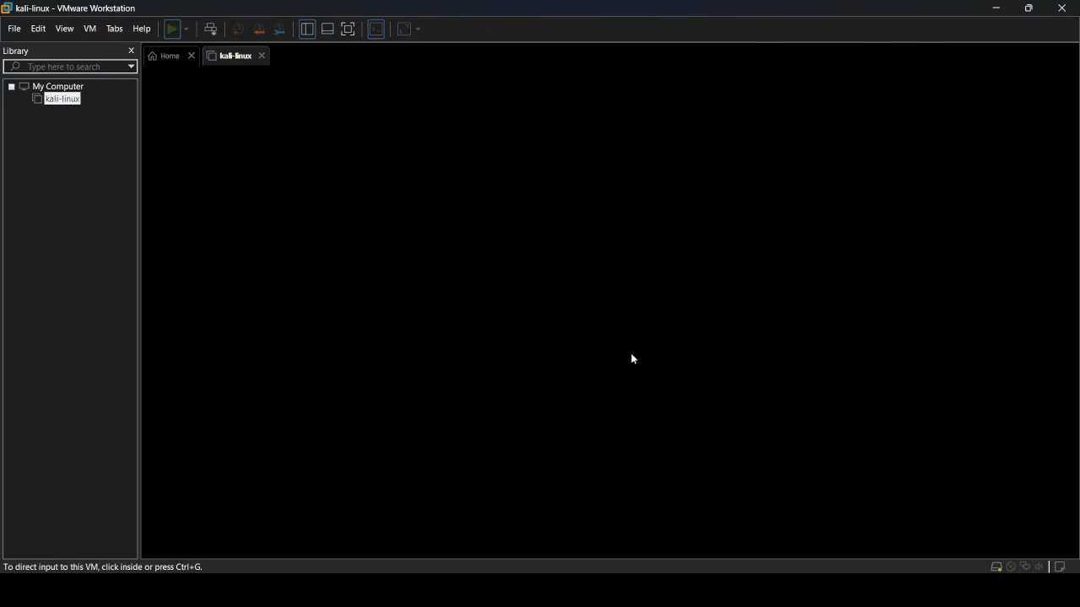
click(633, 360)
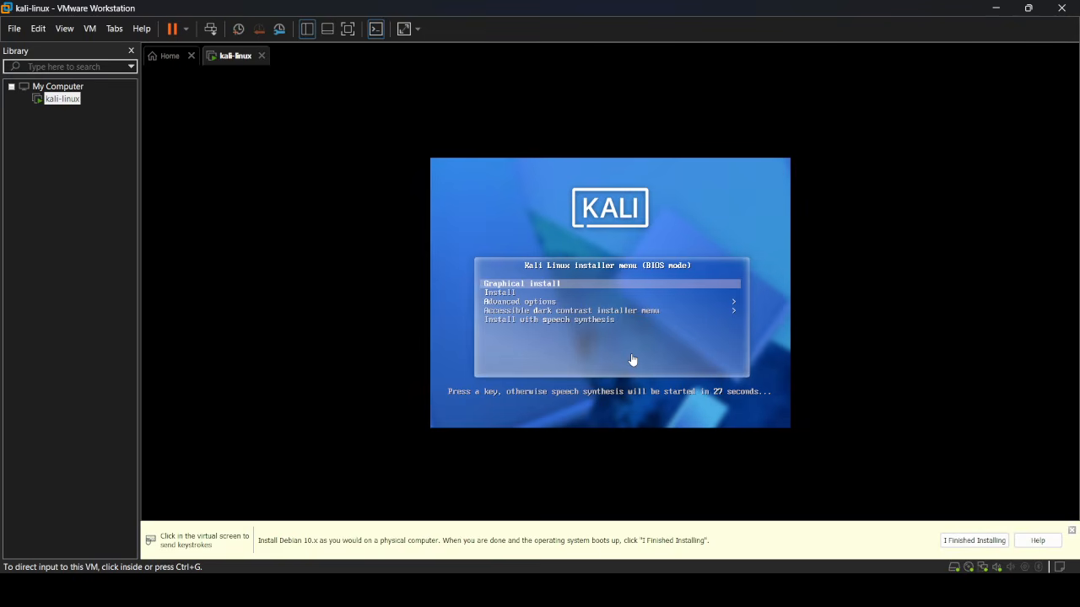
click(529, 285)
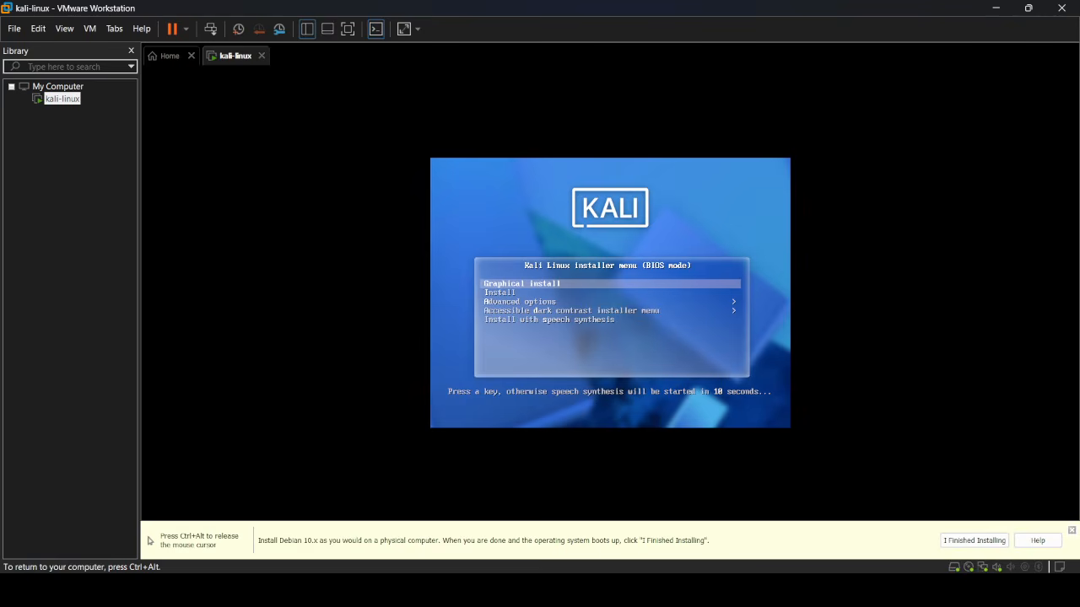
key(Return)
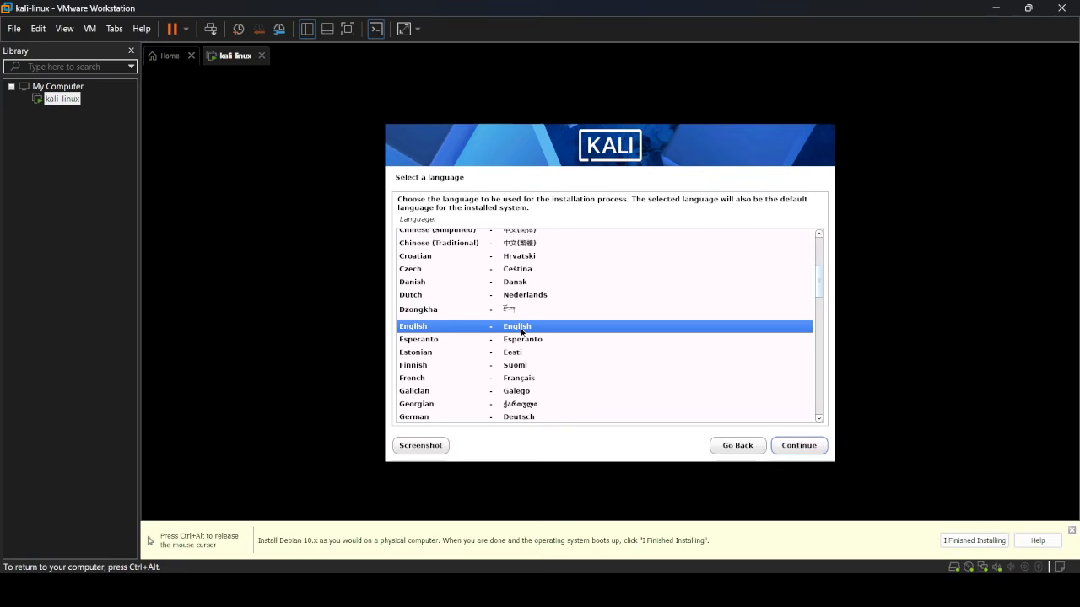
- Keep English language, United States location and the American English keyboard in the installer
click(815, 452)
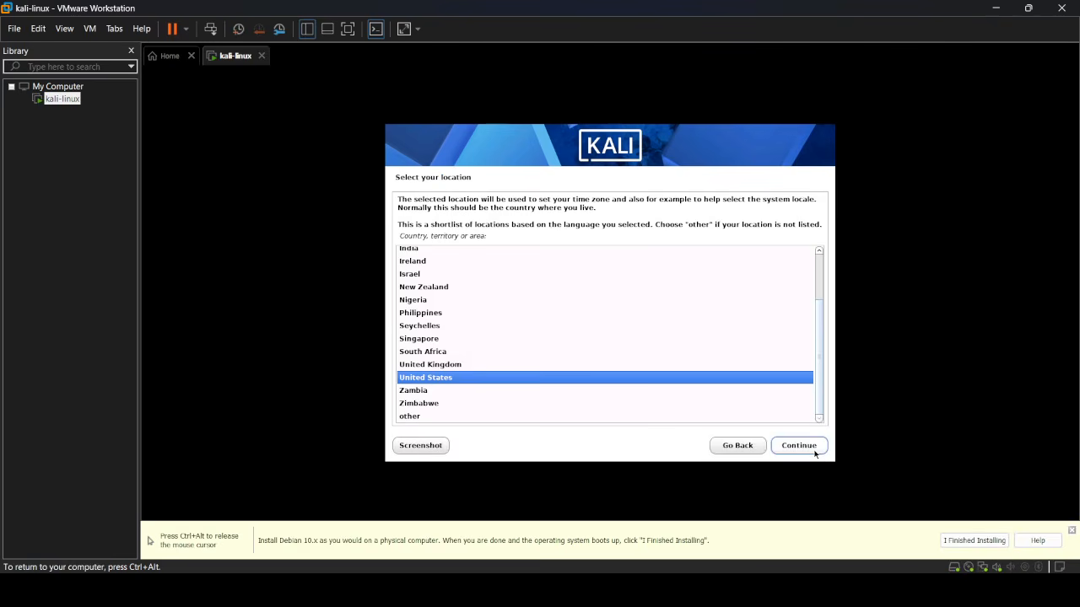
click(815, 453)
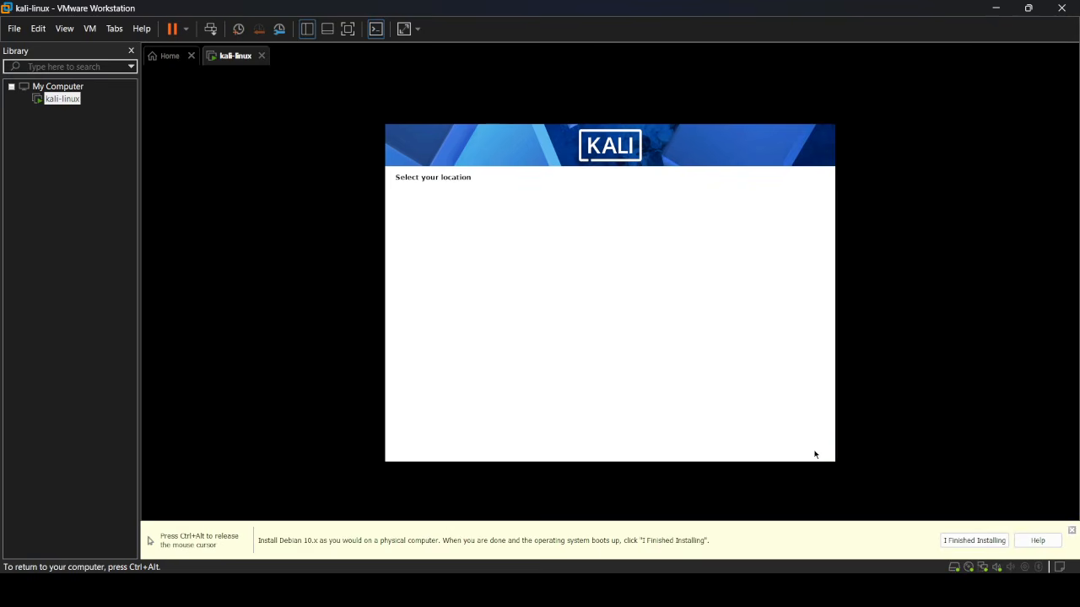
click(815, 453)
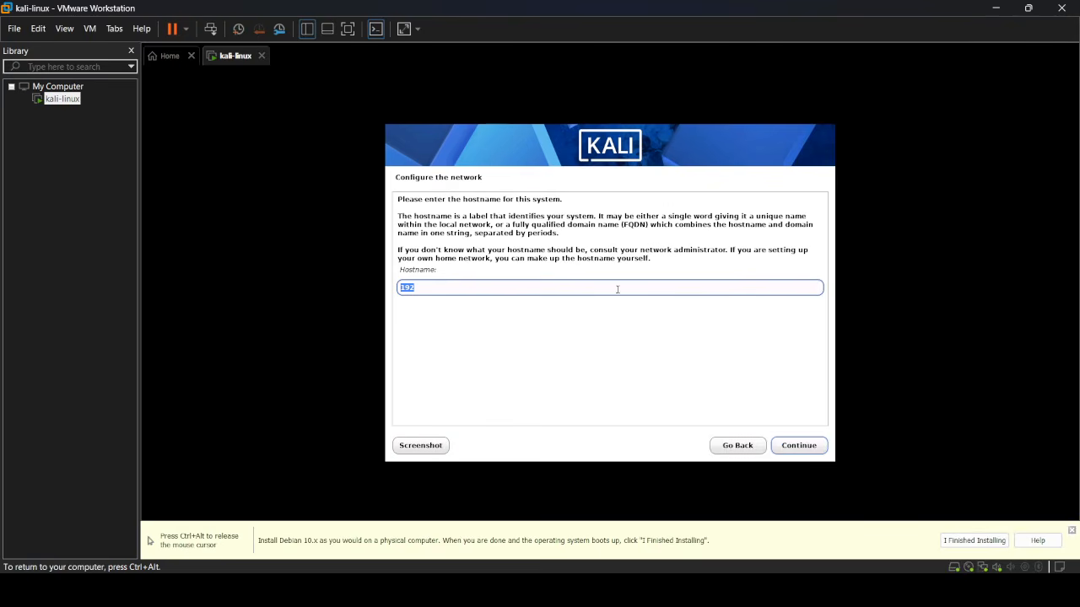
- Enter the chosen hostname, then replace localdomain with the chosen domain name
text(ayush)
click(792, 449)
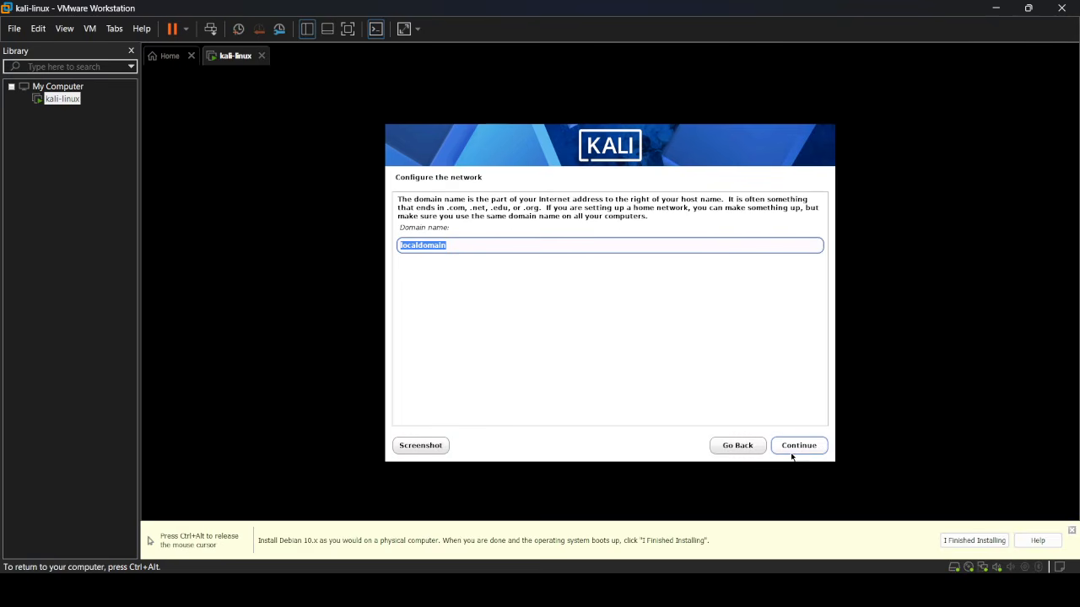
text(ayus)
key(BackSpace)
key(BackSpace)
text(ush)
click(796, 450)
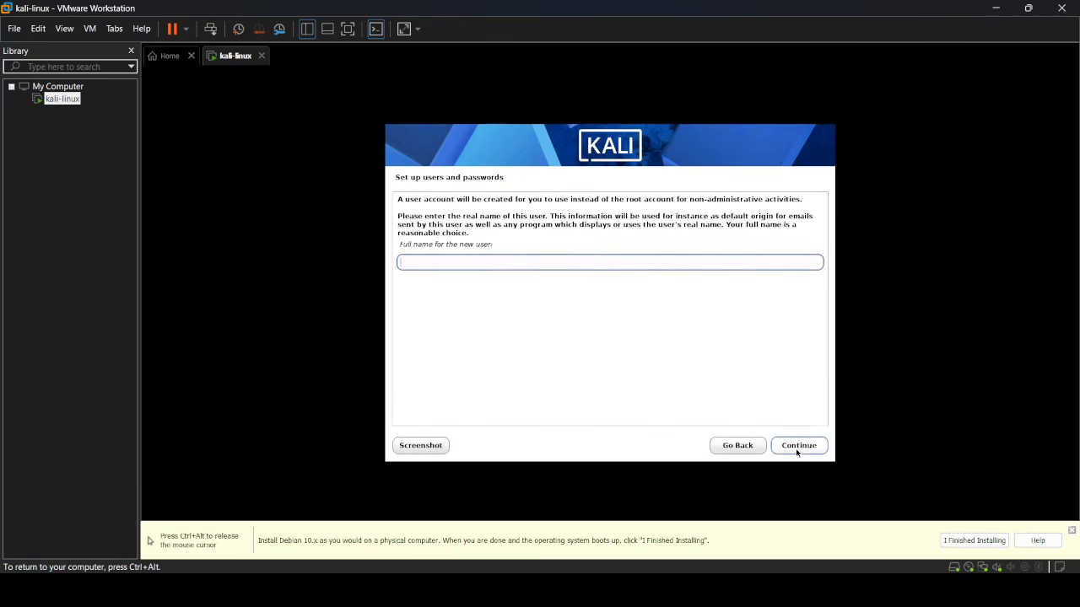
- Enter the user's full name, accept the suggested username, and type the account password
text(ayush)
click(798, 451)
click(797, 451)
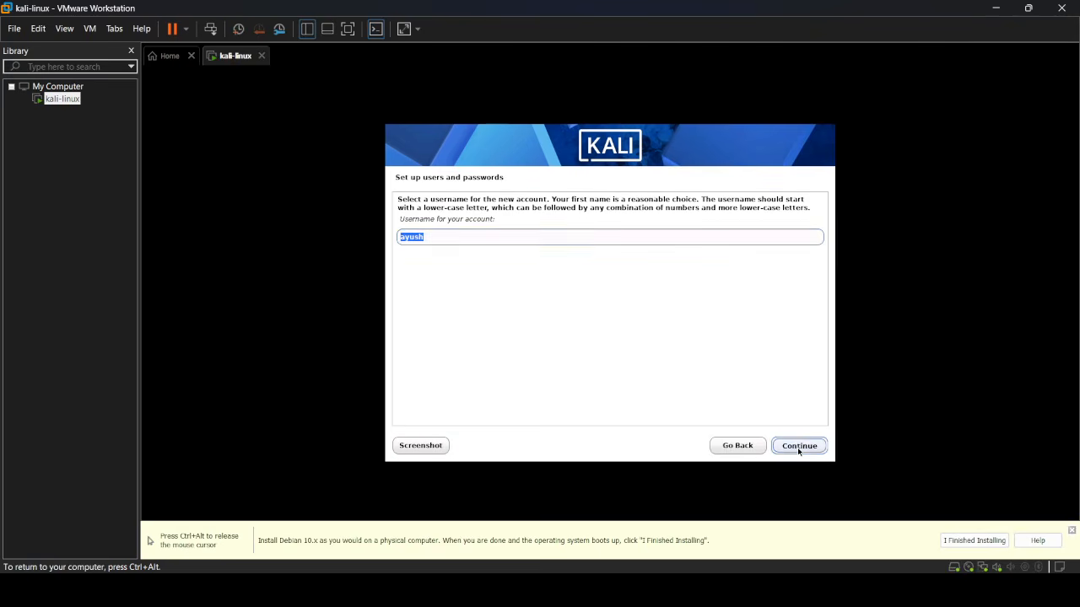
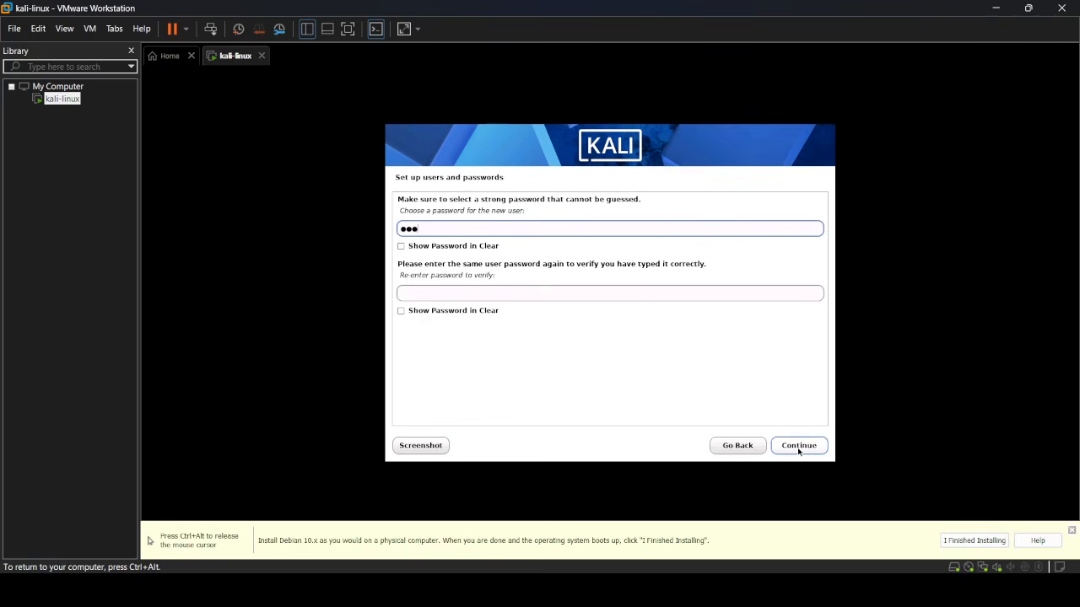
key(Tab)
key(Tab)
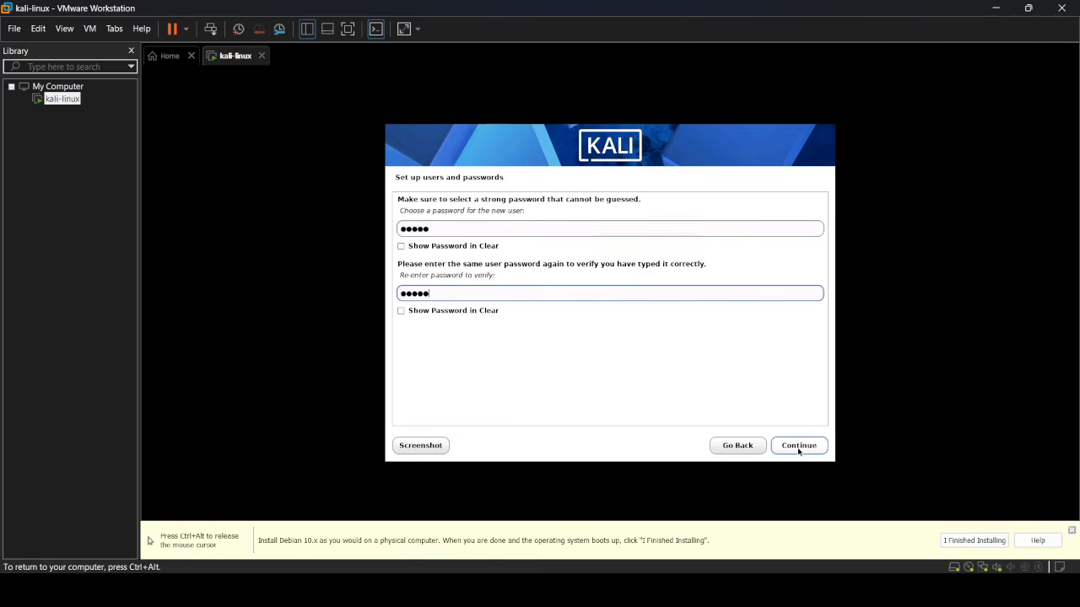
- Confirm the re-entered account password and keep the Eastern time zone
click(798, 451)
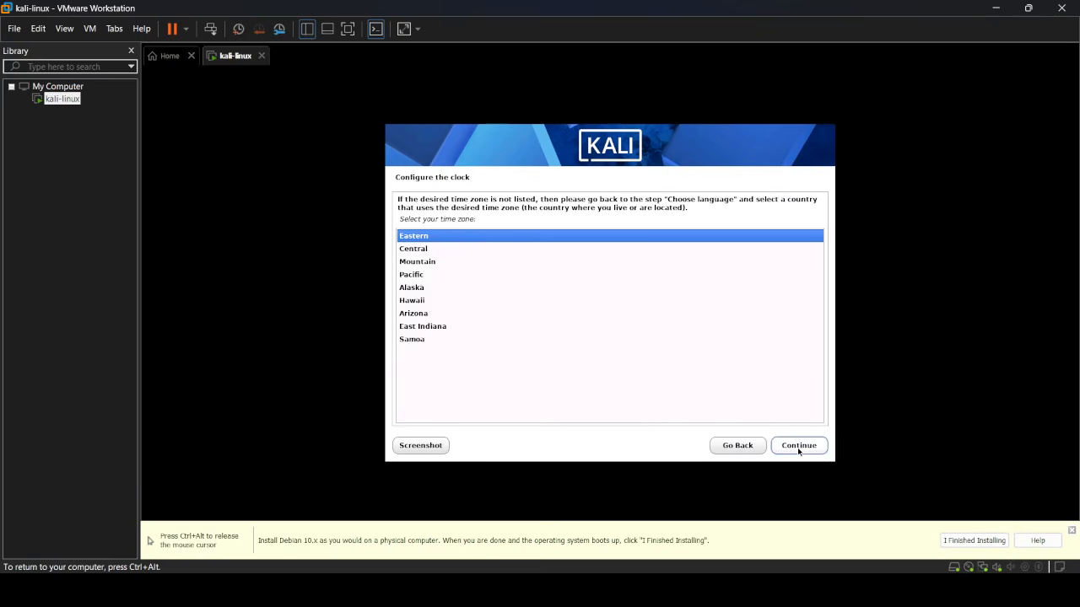
click(798, 446)
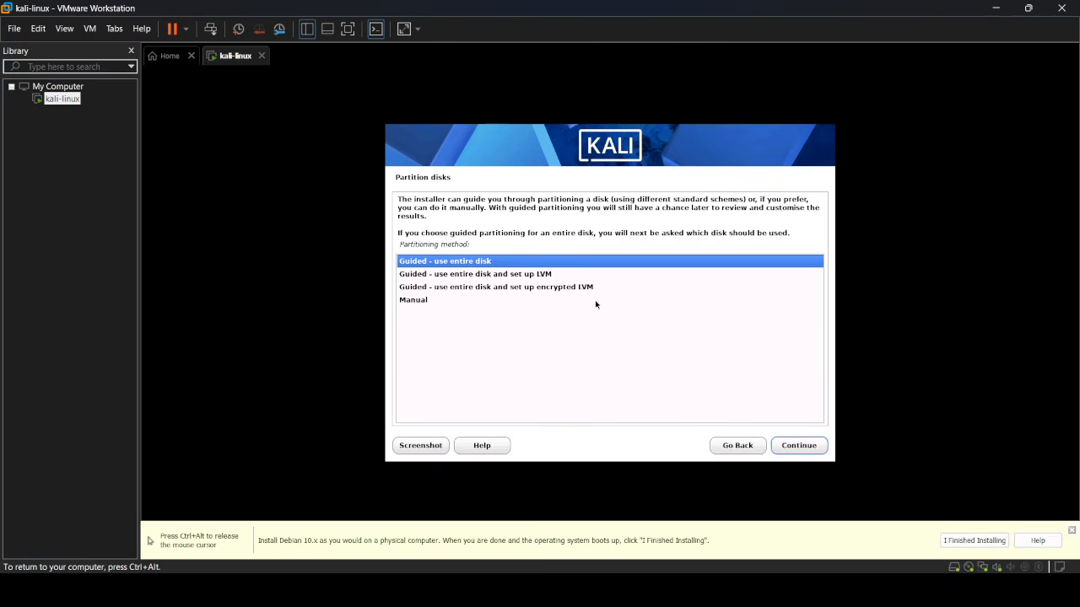
- Guided-partition the entire 21.5 GB sda disk with the default scheme and write it to disk
click(794, 453)
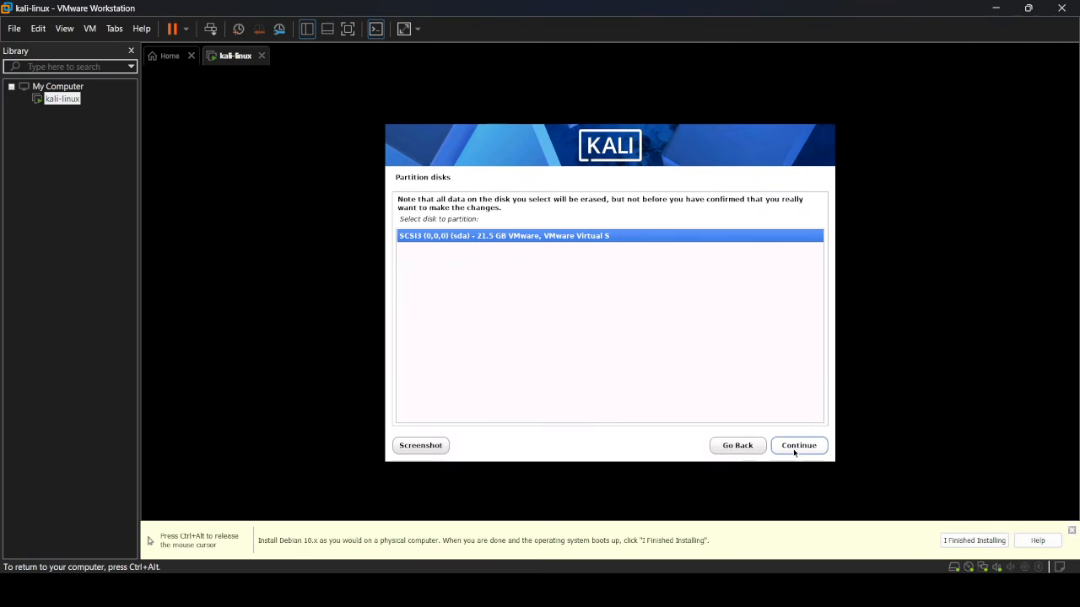
click(793, 453)
click(794, 453)
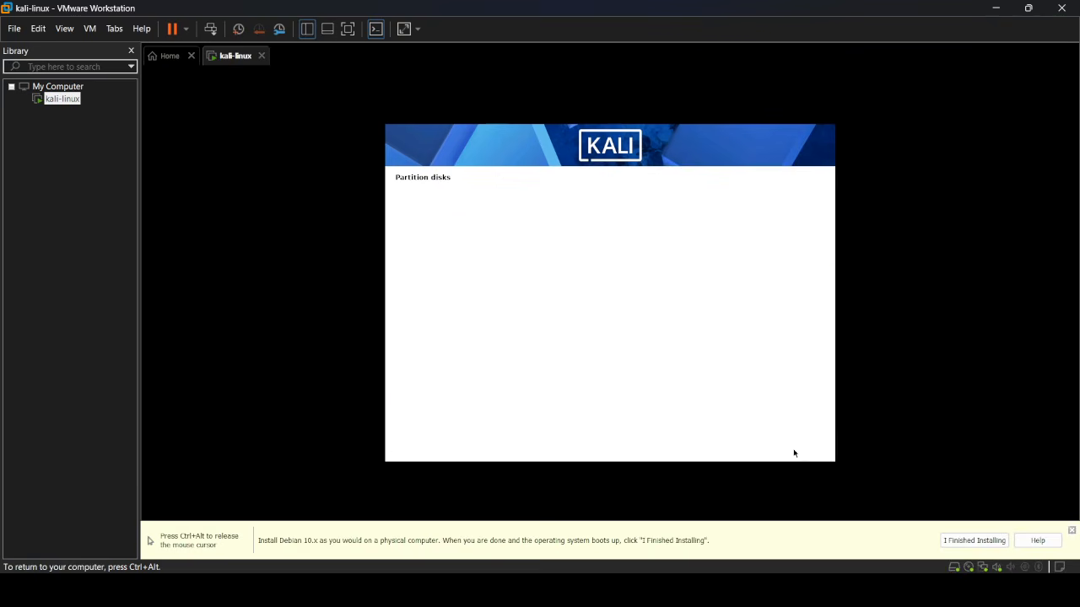
click(793, 453)
click(794, 452)
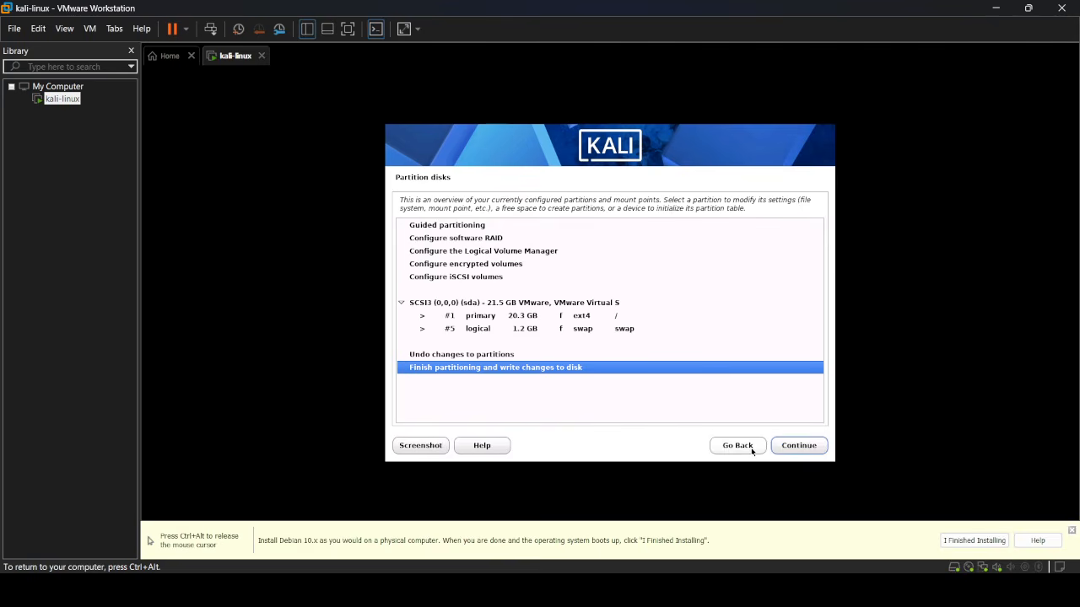
click(810, 447)
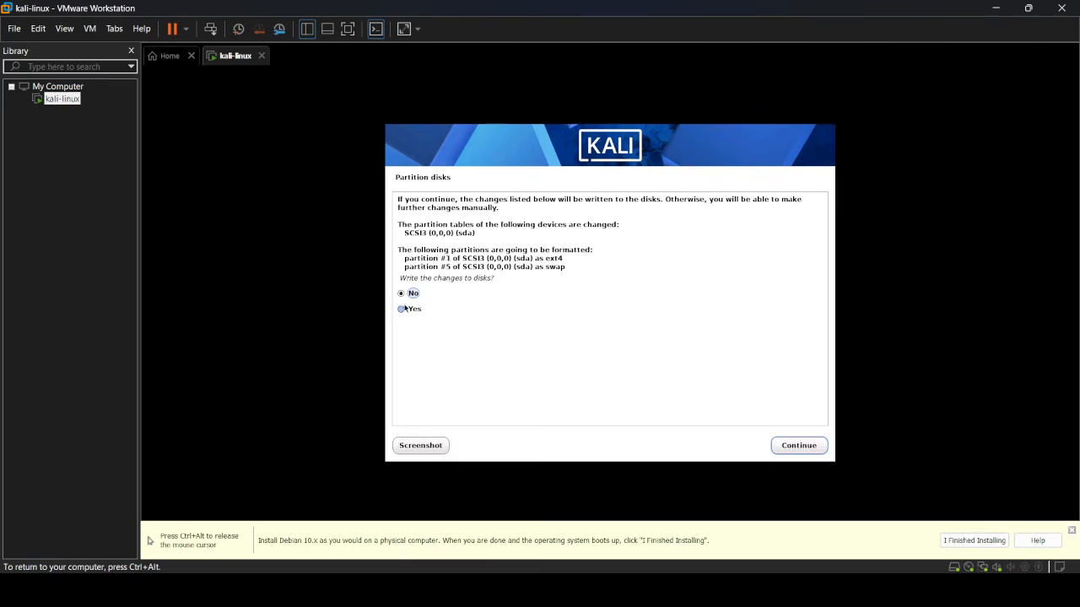
click(418, 311)
click(798, 447)
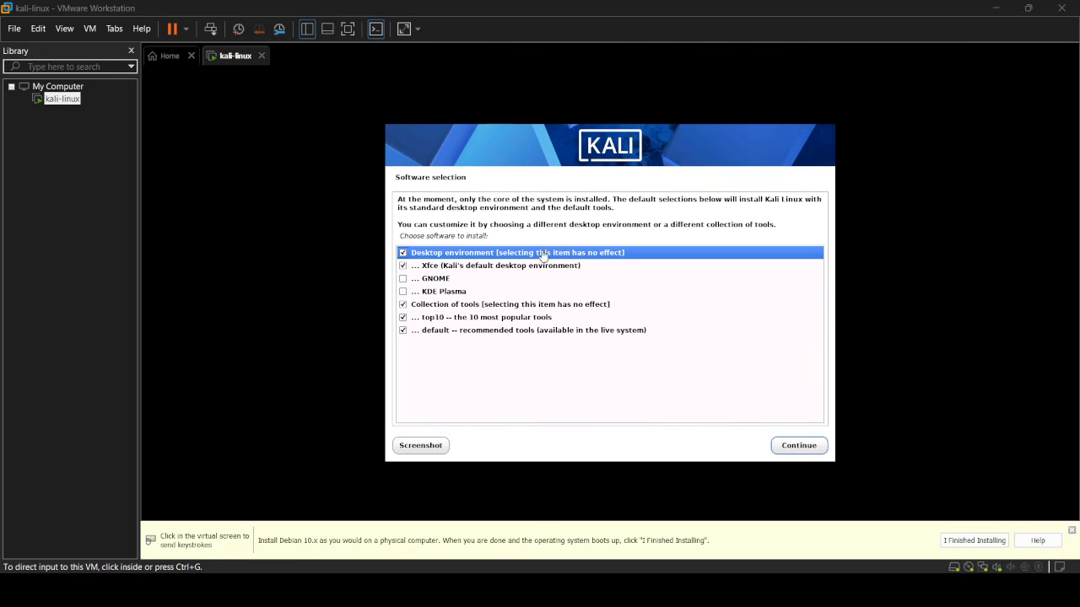
- Start the install with the default Xfce, top10 and default tool selections
click(795, 450)
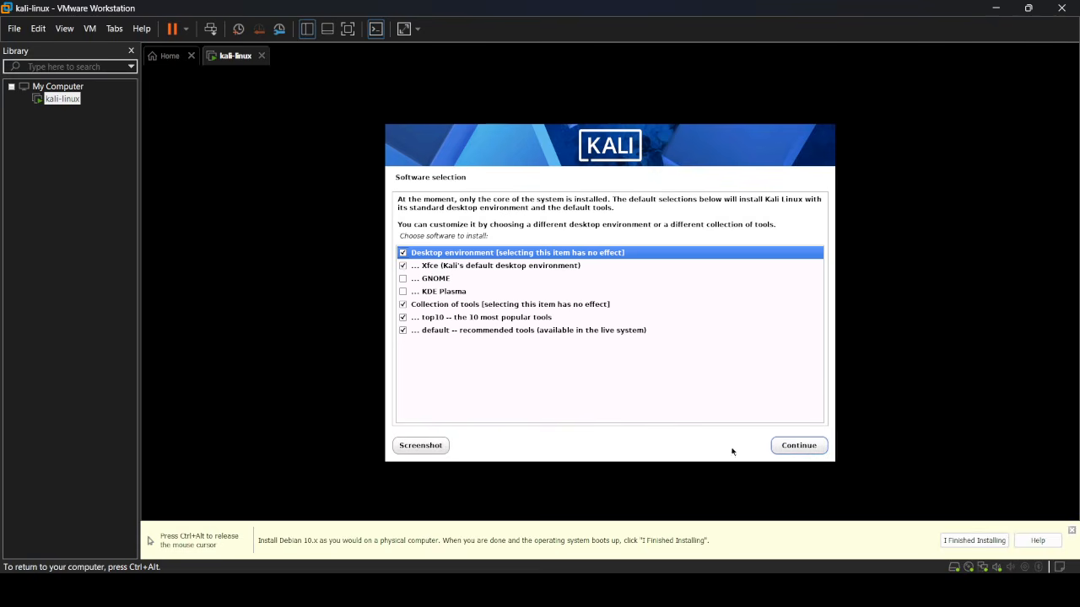
click(799, 450)
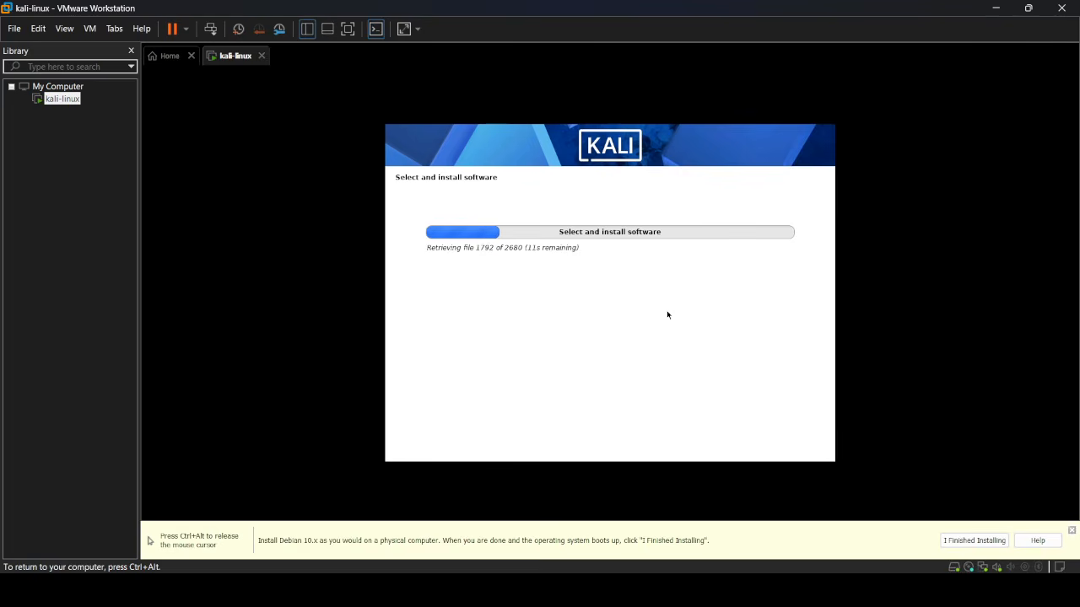
- Release input from the VM, close the installation hint bar, then return control to the VM
key(ctrl+alt)
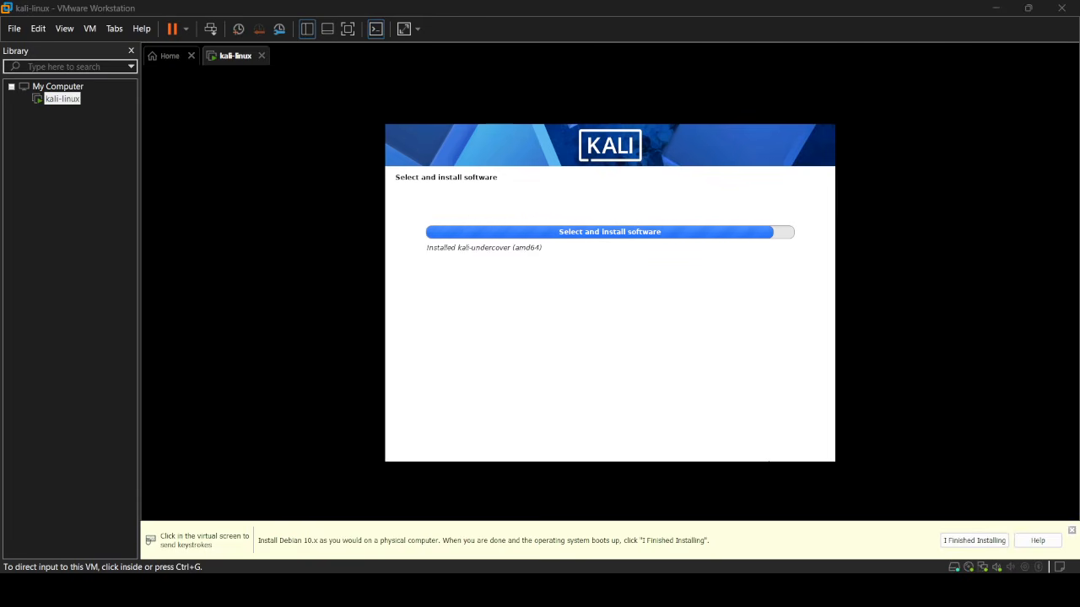
click(1073, 532)
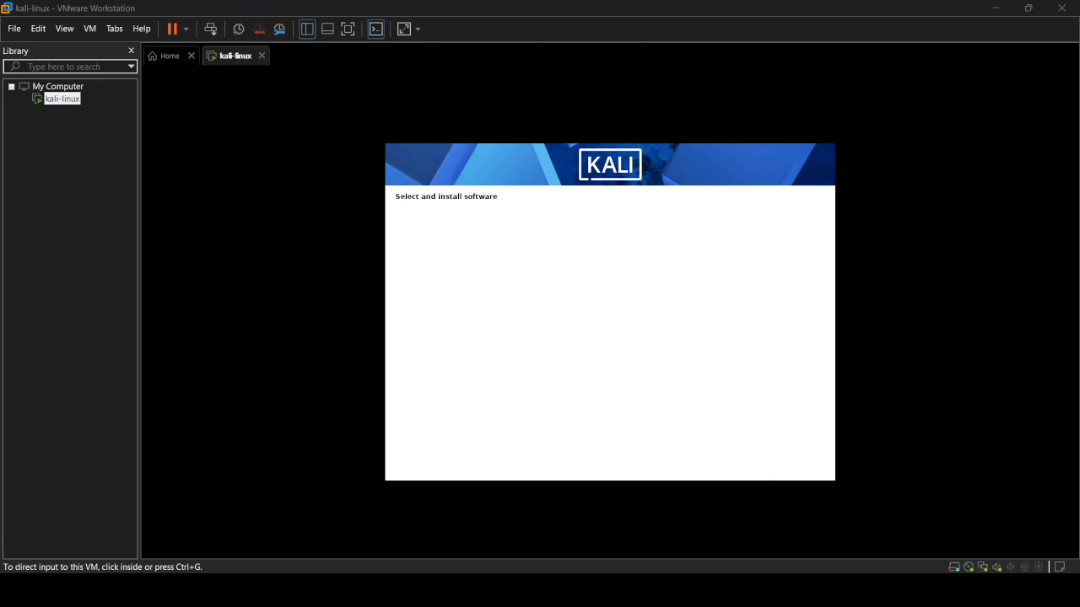
click(706, 203)
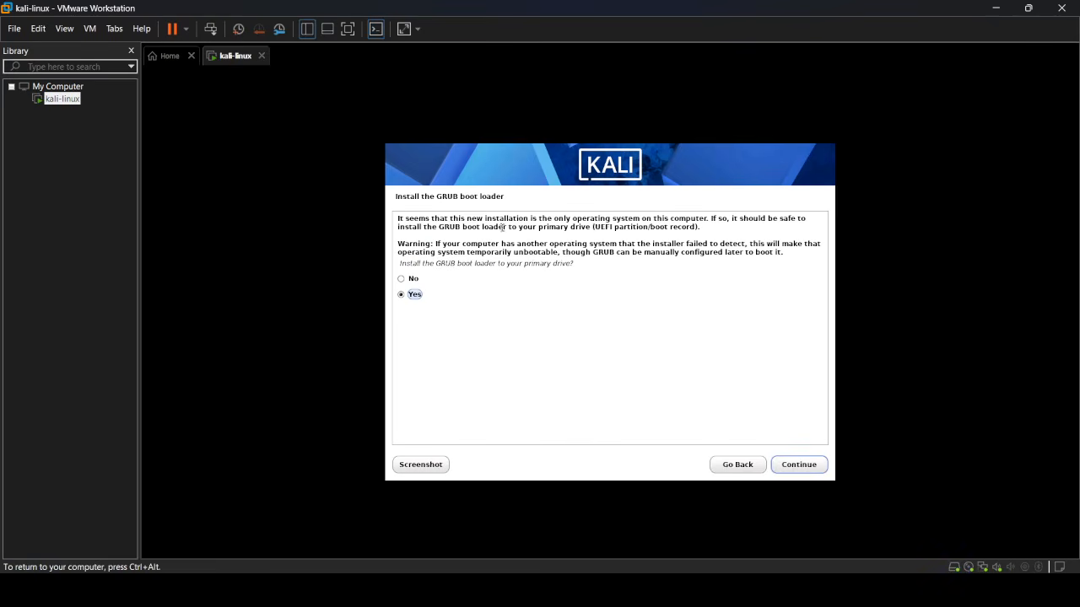
- Install GRUB on the primary drive, choosing /dev/sda as the boot loader device
click(801, 464)
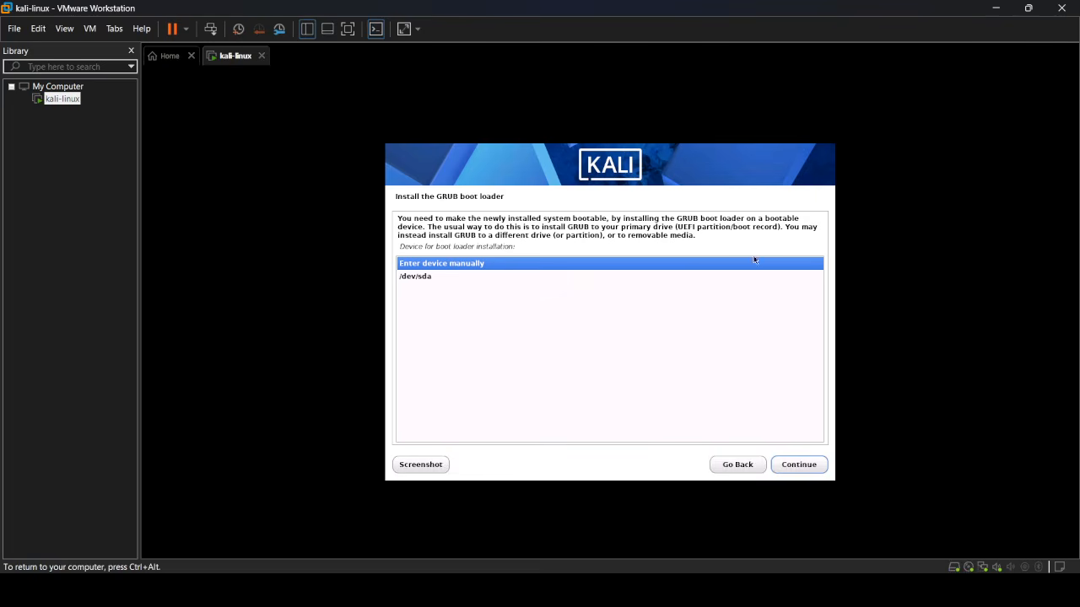
key(Down)
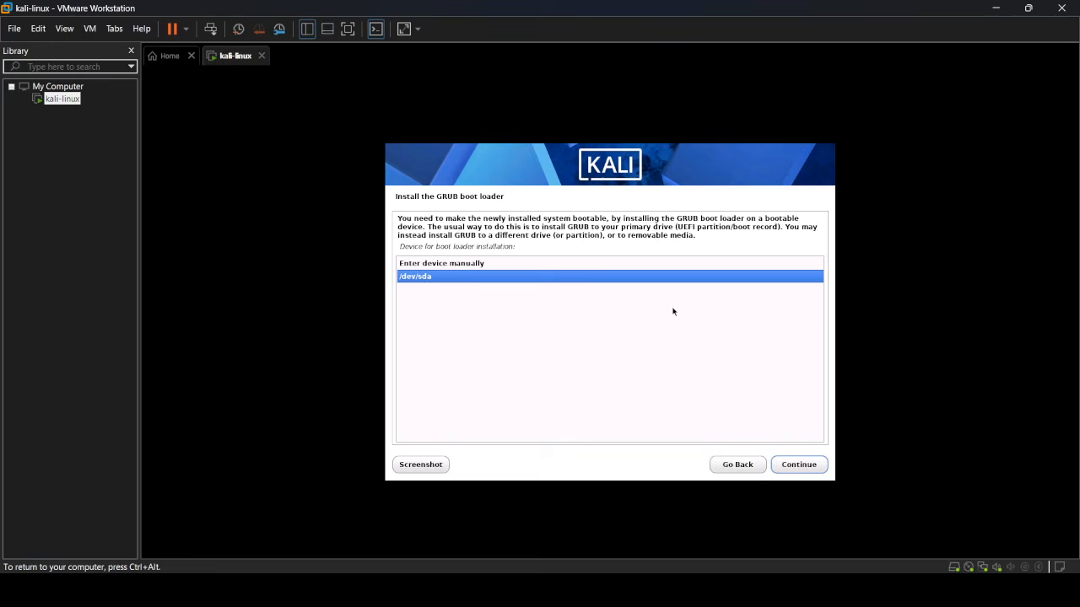
click(806, 466)
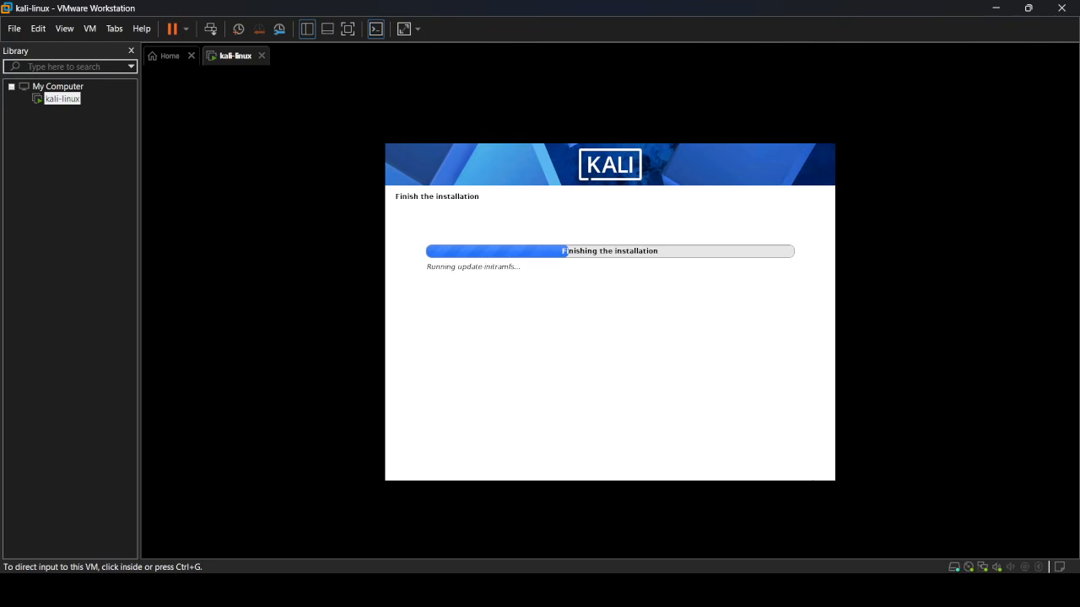
- Continue past Installation complete and let the VM reboot to the Kali login screen
click(712, 386)
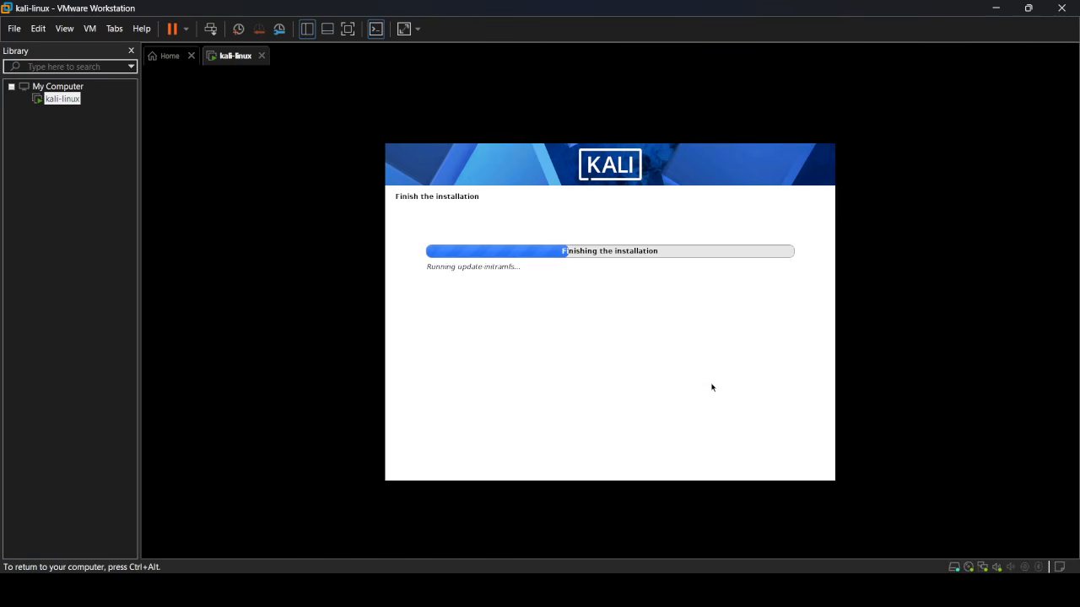
key(ctrl+alt)
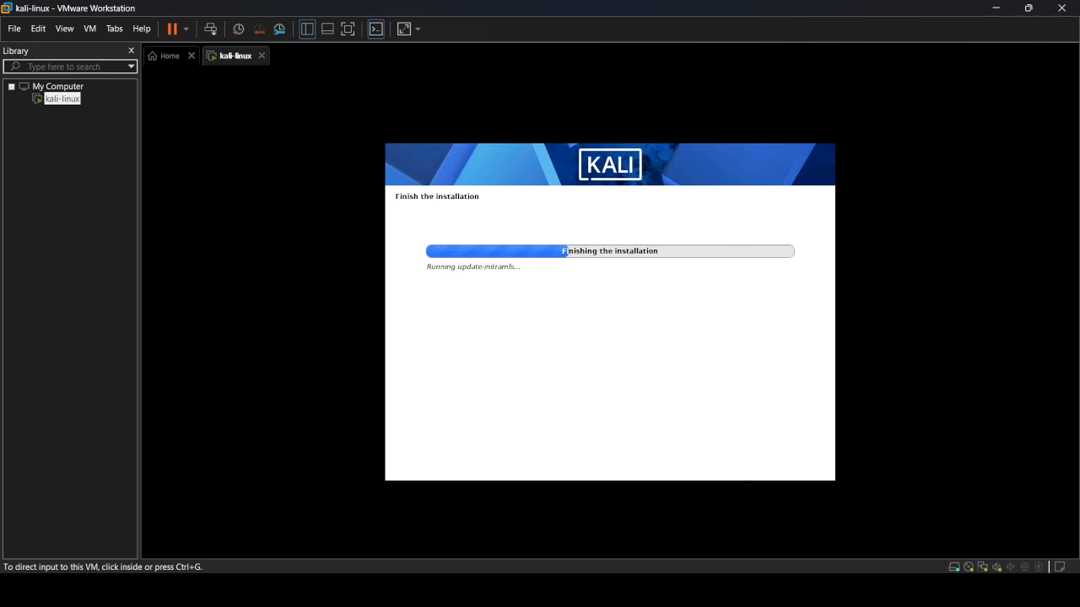
key(alt+Tab)
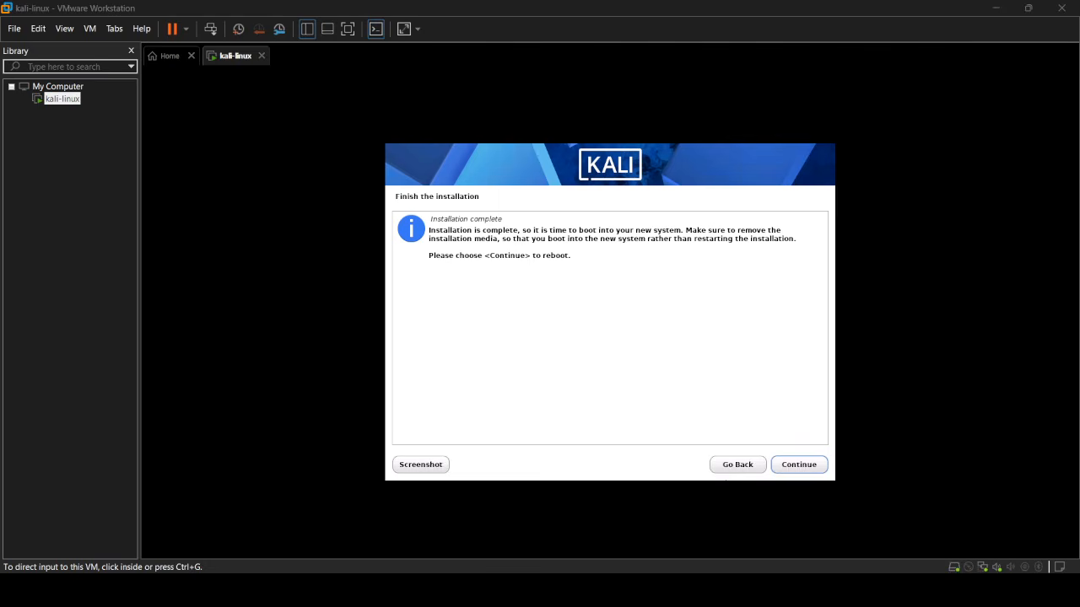
click(808, 468)
click(808, 469)
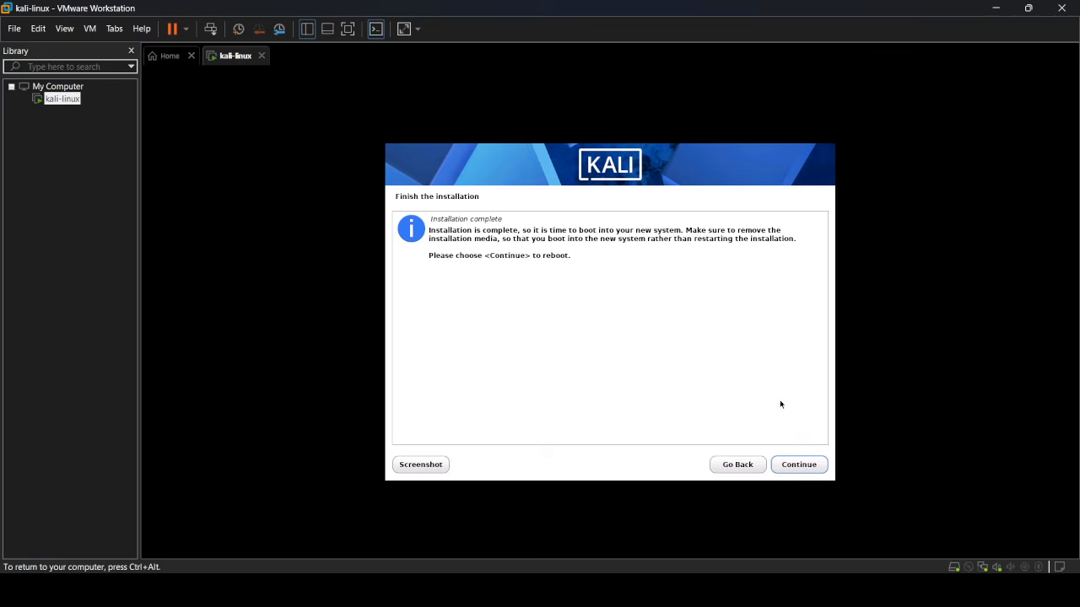
click(795, 465)
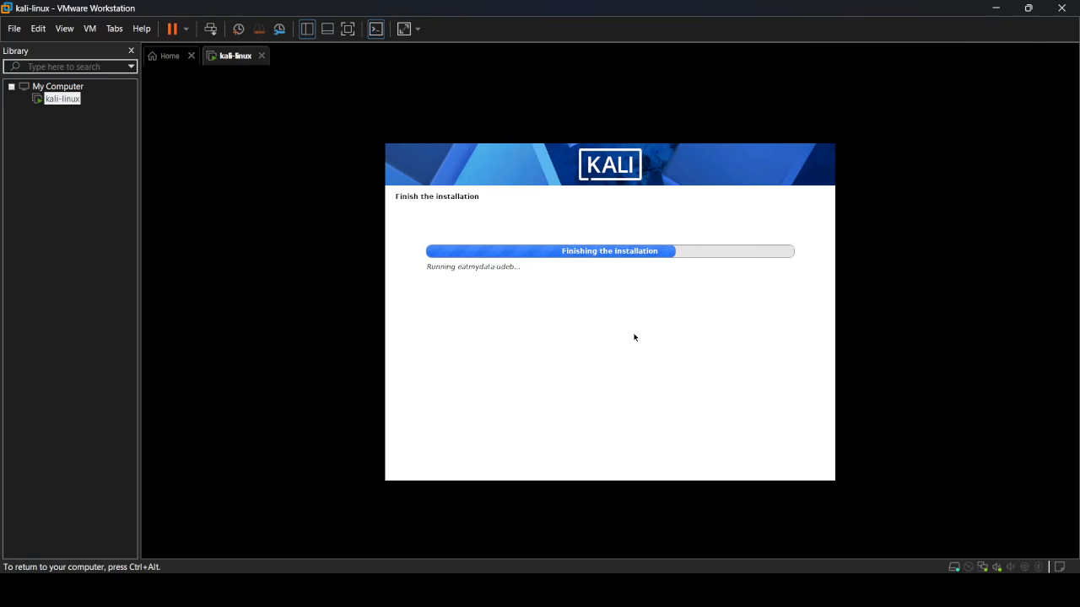
key(ctrl+alt)
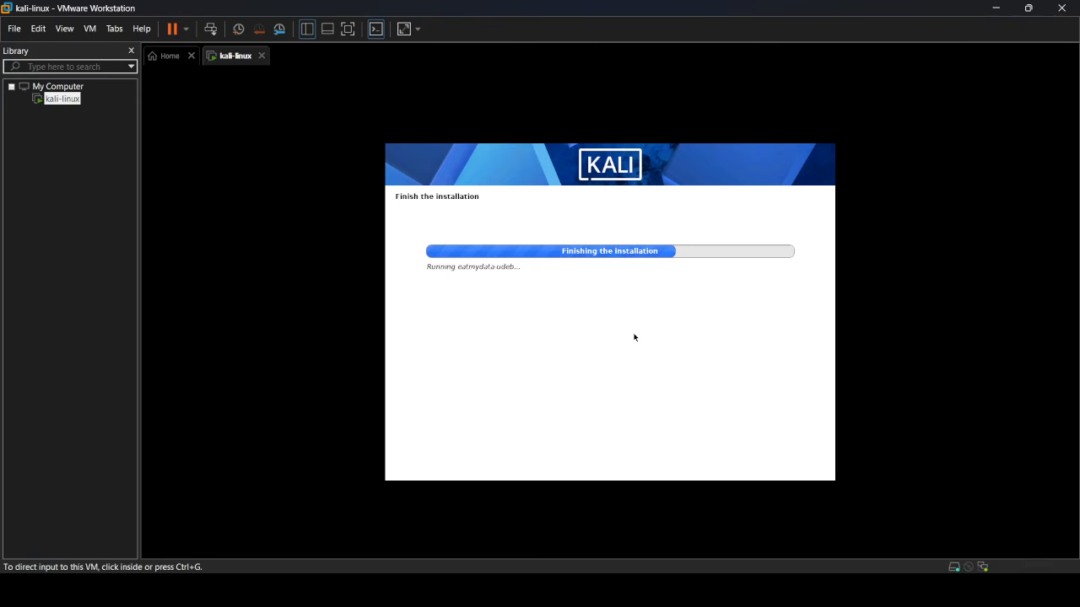
click(686, 355)
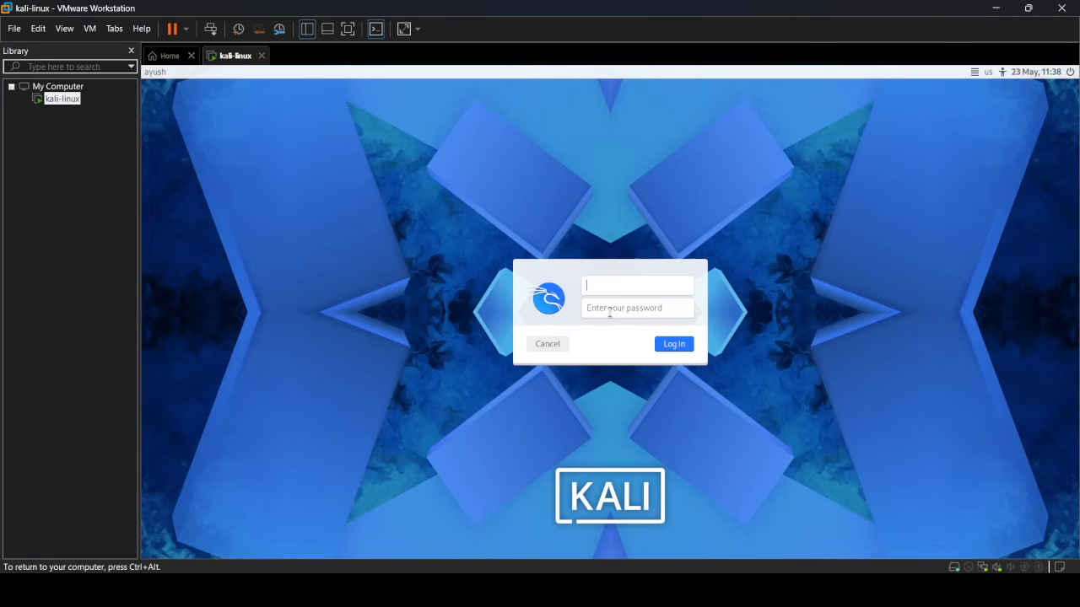
- Sign in to Kali with the new username and account password
text(ayush)
key(Tab)
text(•••••)
key(Return)
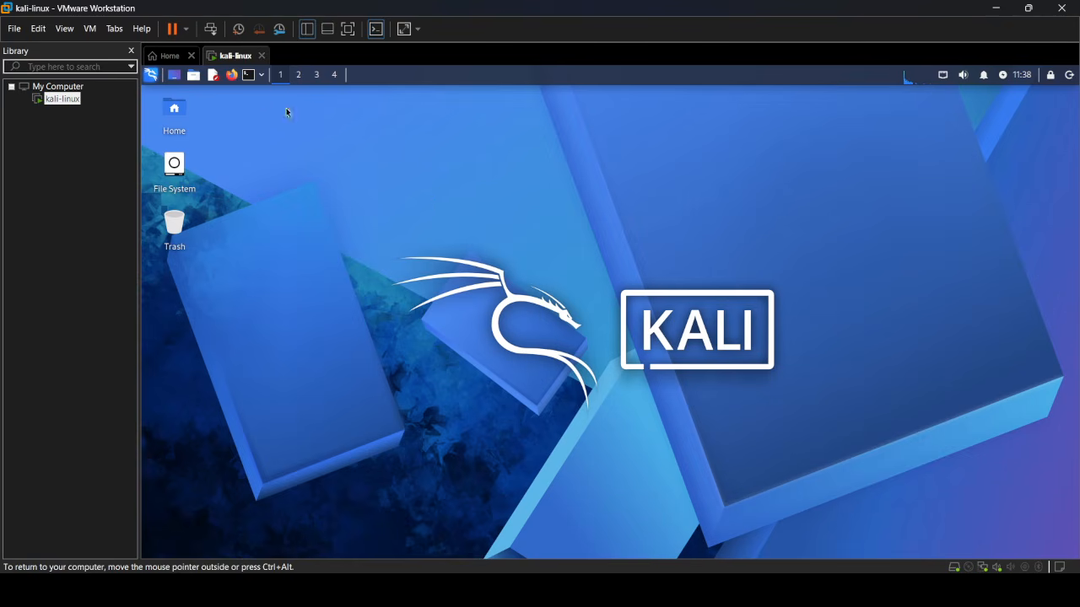
click(249, 75)
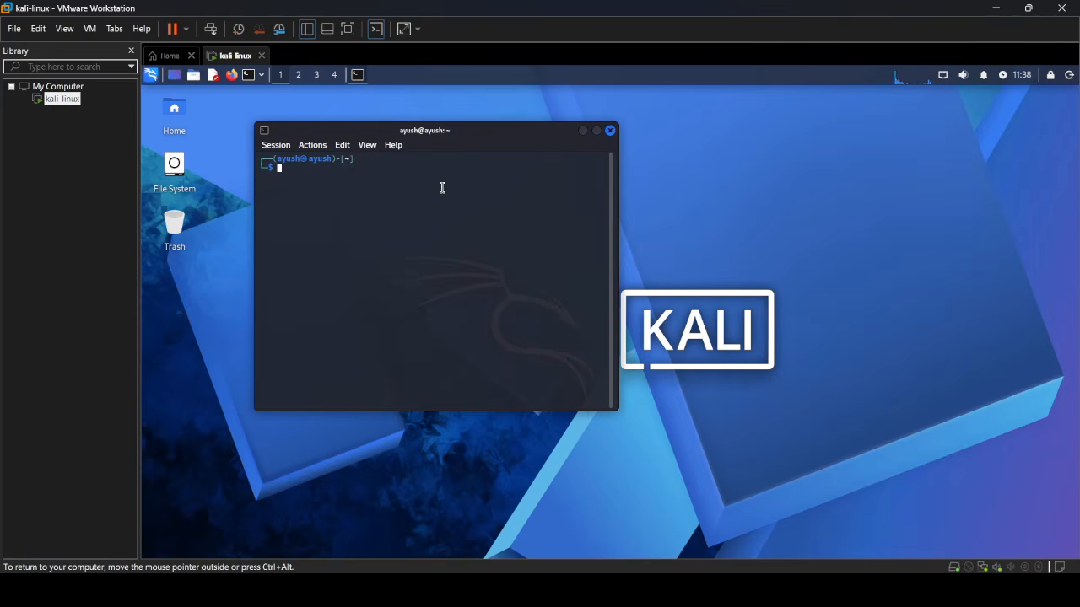
text(ls)
key(Return)
text(cd D)
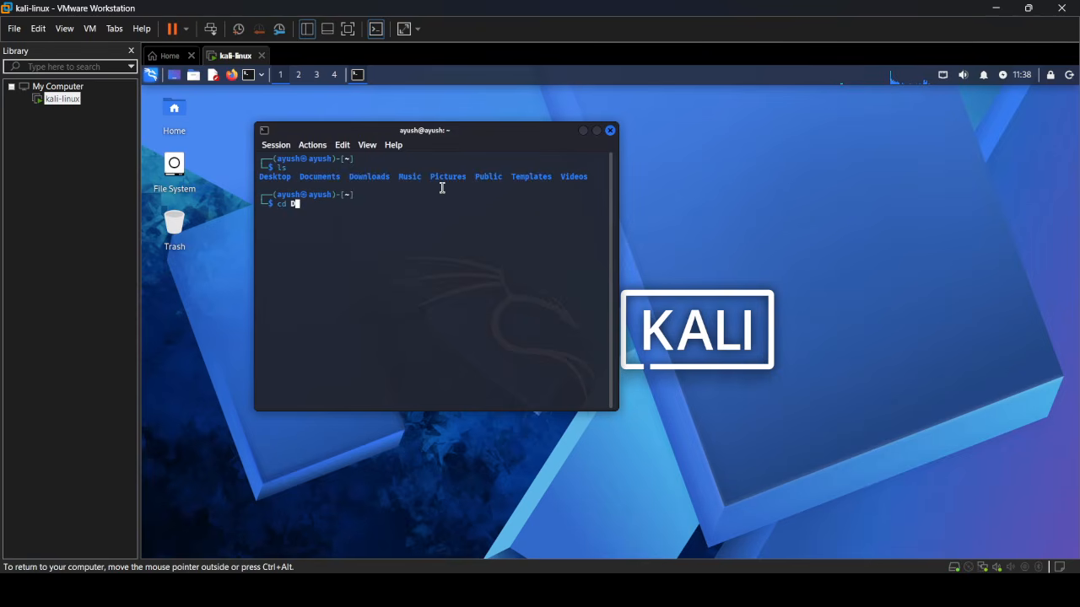
text(esktop)
key(Return)
text(cd ../)
key(Return)
text(l)
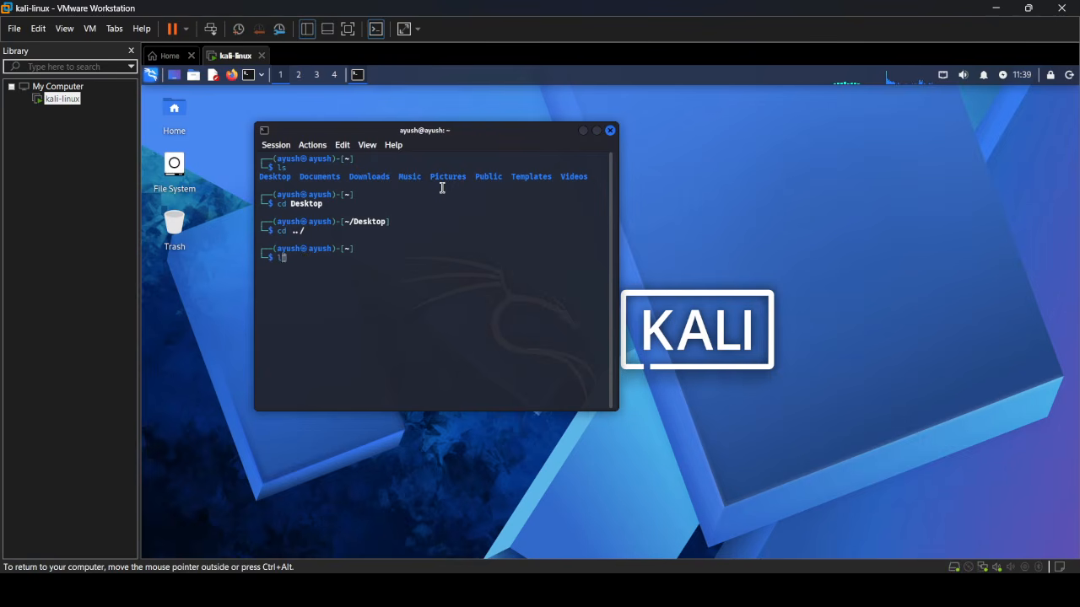
key(Return)
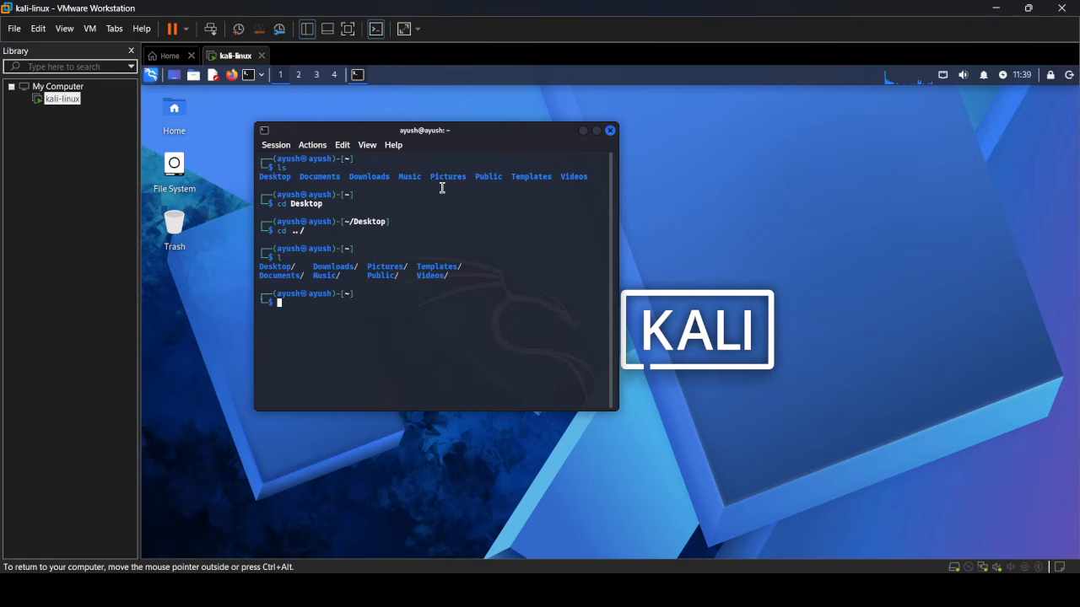
click(610, 131)
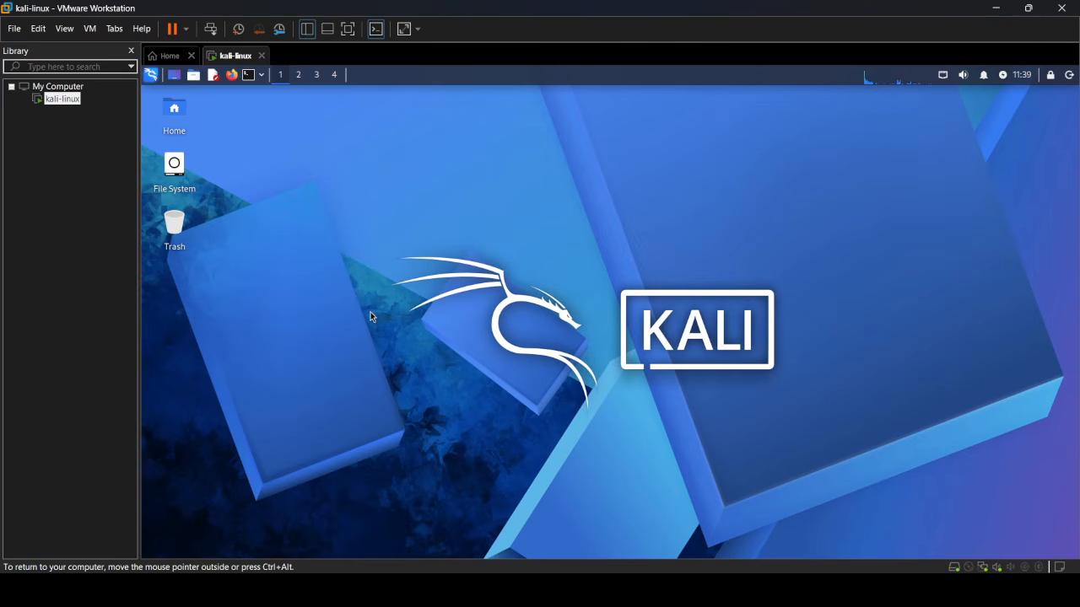
click(151, 75)
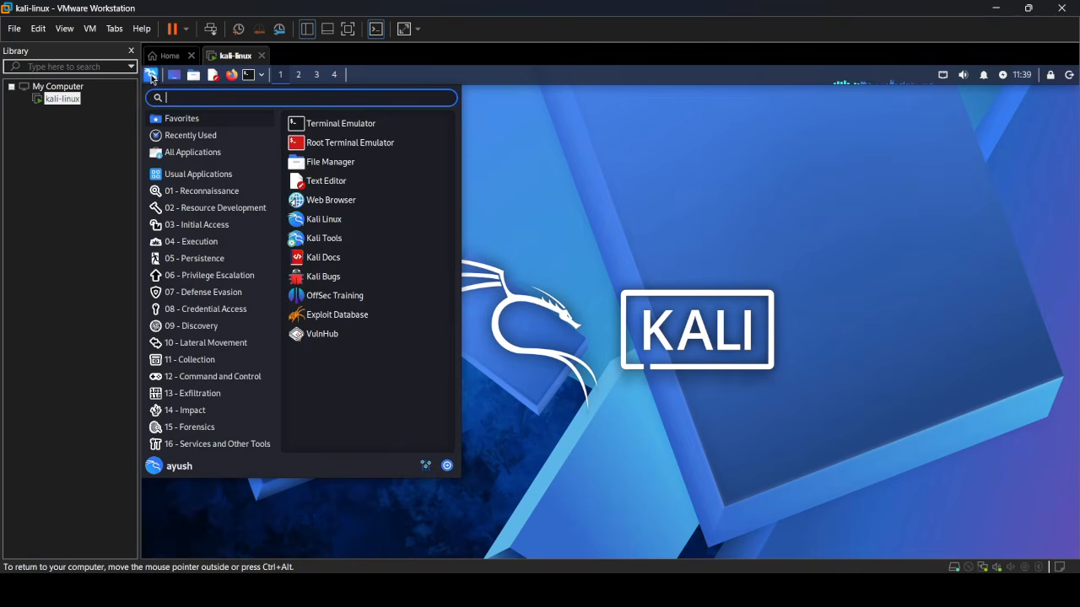
click(553, 192)
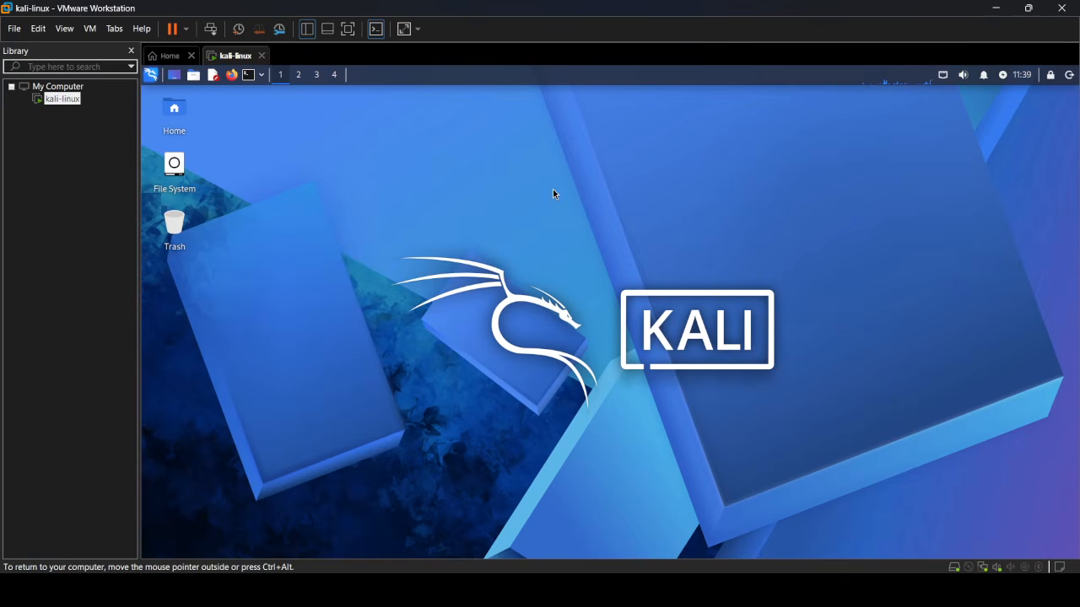